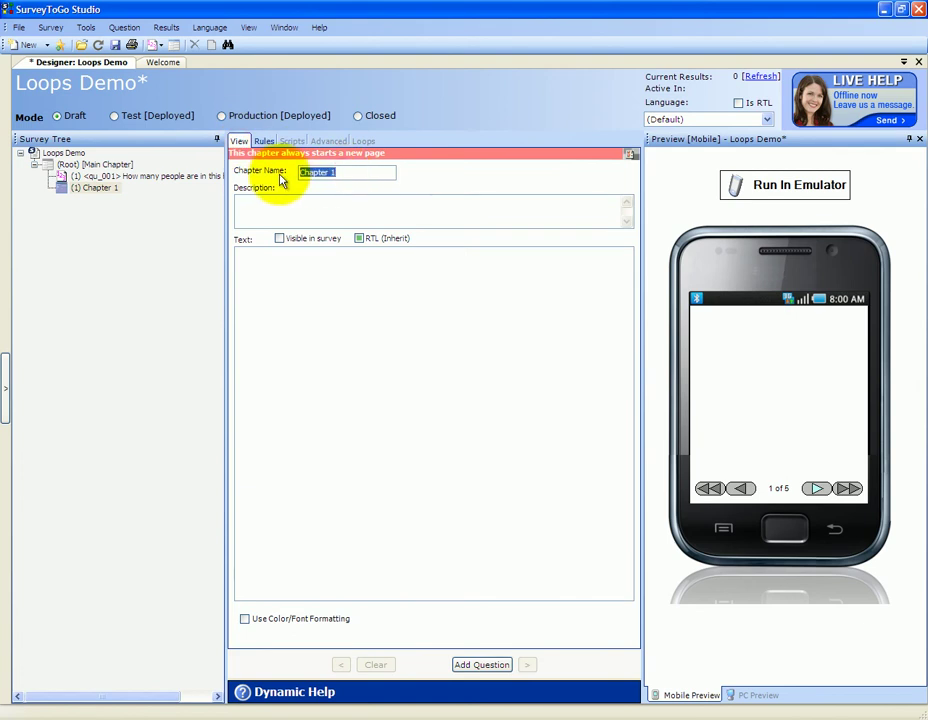
Name the chapter 'Household people loop' and add the open-ended question 'What is the name of the person?'.
{"action": "type", "text": "Household people loop"}
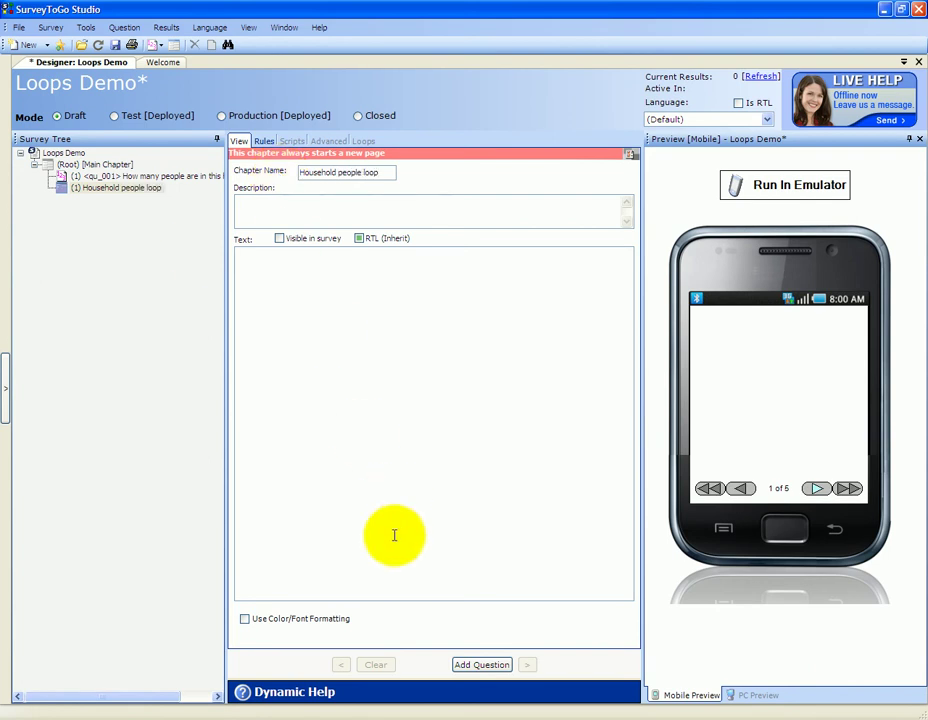
{"action": "left_click", "coordinate": [478, 663]}
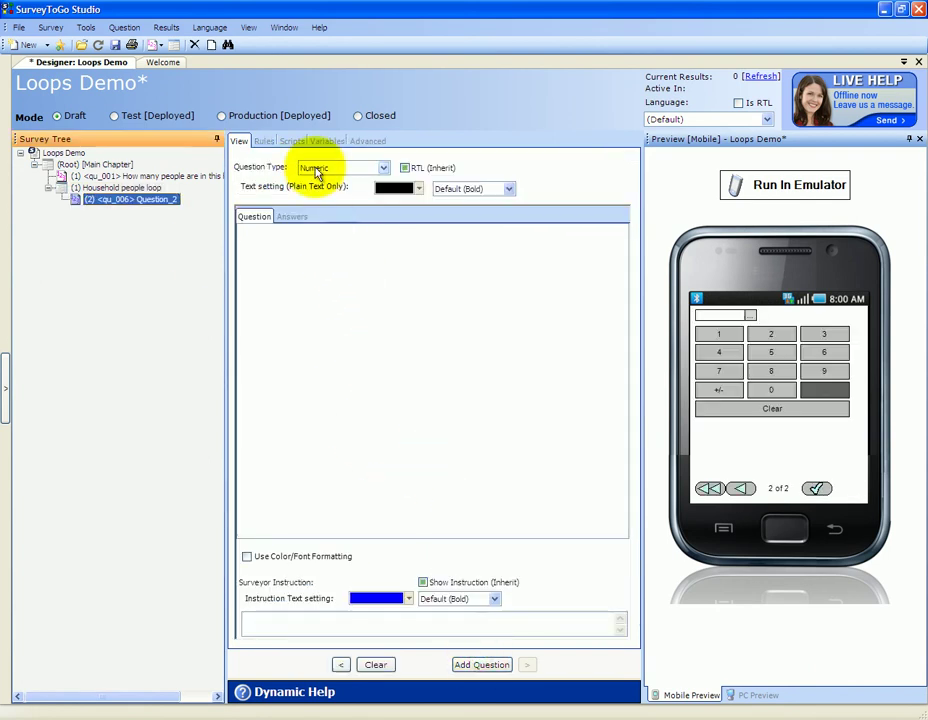
{"action": "left_click", "coordinate": [305, 237]}
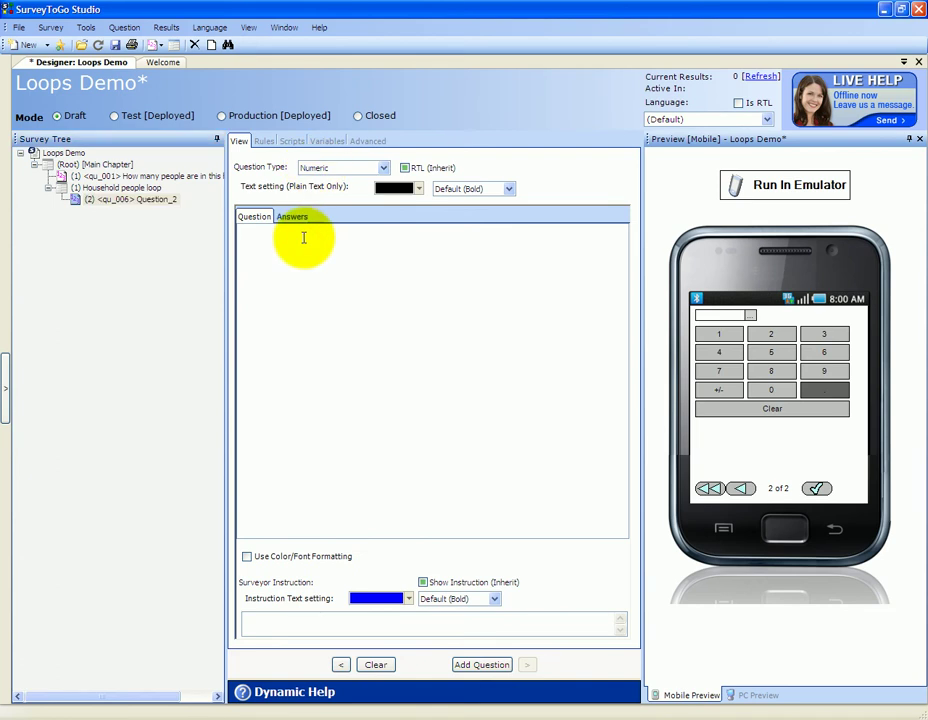
{"action": "left_click", "coordinate": [358, 168]}
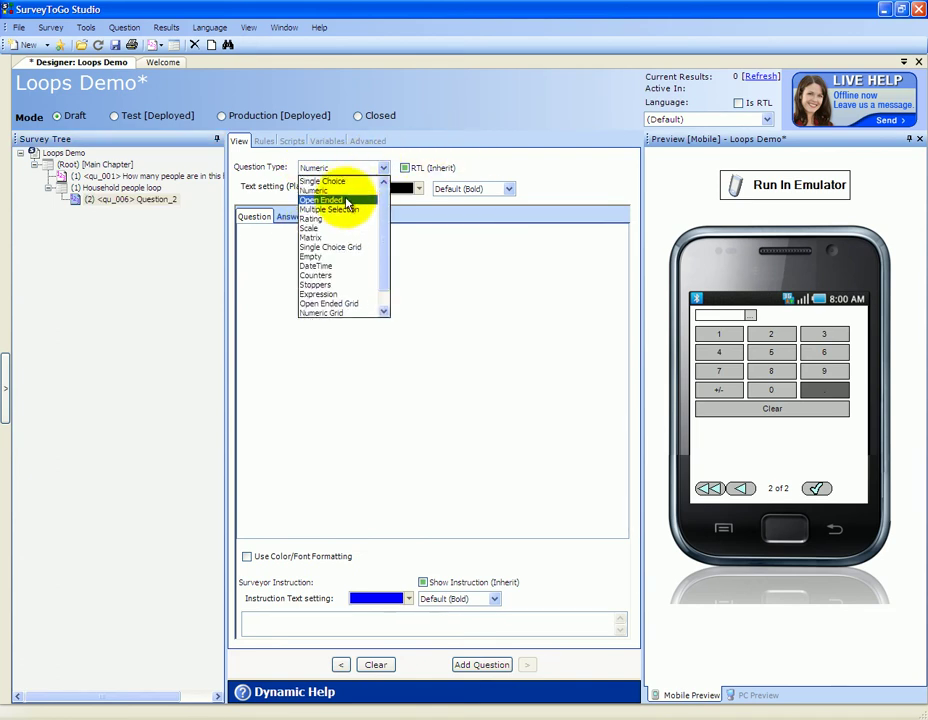
{"action": "left_click", "coordinate": [348, 199]}
{"action": "left_click", "coordinate": [330, 256]}
{"action": "type", "text": "What is the"}
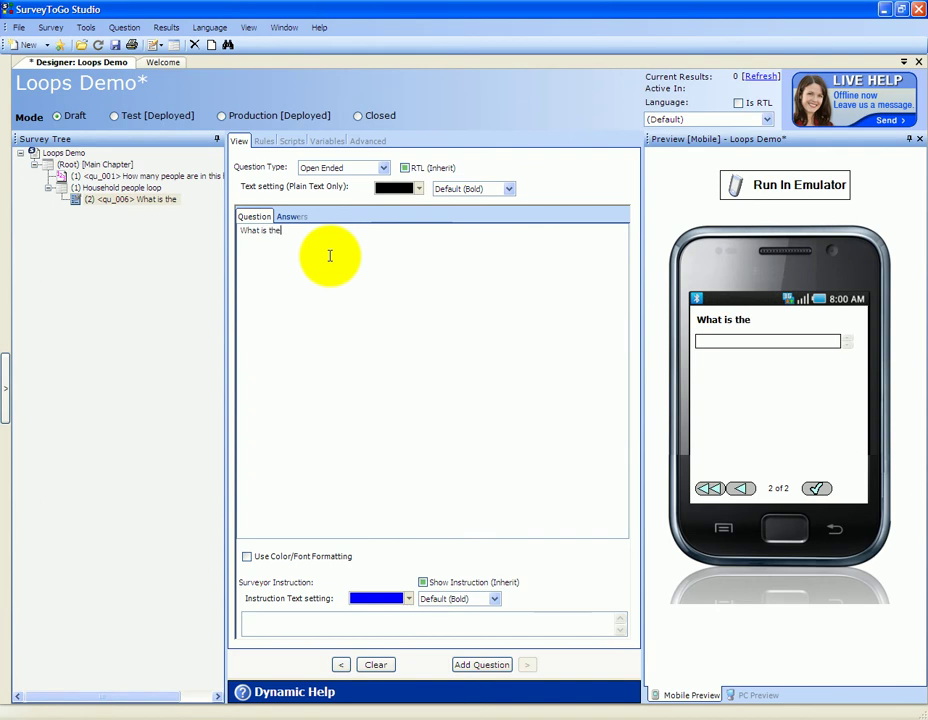
{"action": "type", "text": " name of the person?"}
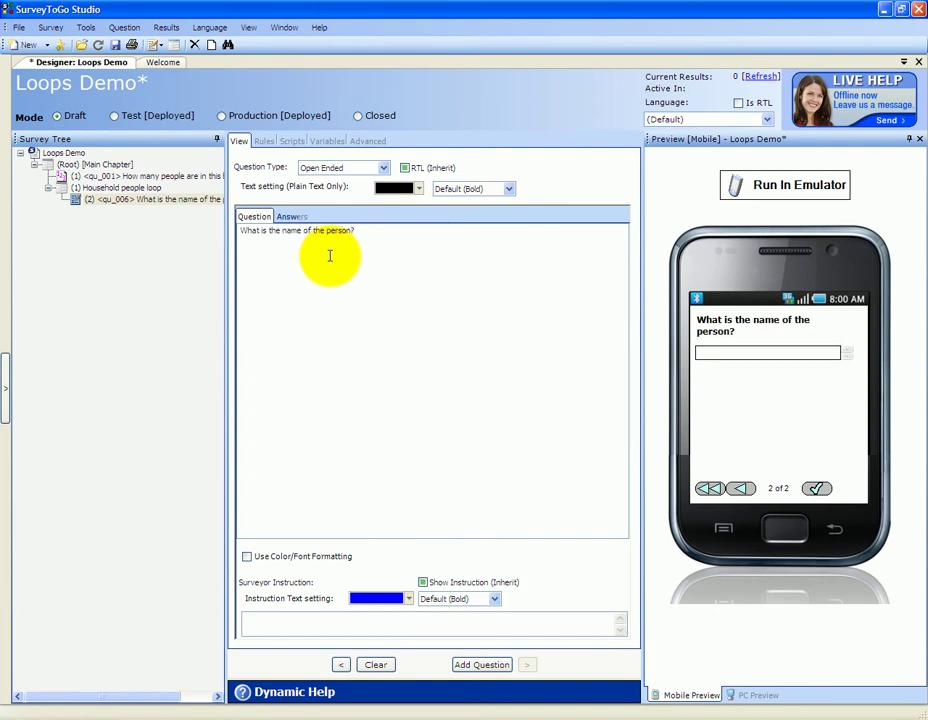
Add a numeric question 'What is the person age?' to the chapter.
{"action": "left_click", "coordinate": [476, 662]}
{"action": "left_click", "coordinate": [333, 168]}
{"action": "scroll", "coordinate": [318, 240], "scroll_direction": "up", "scroll_amount": 1}
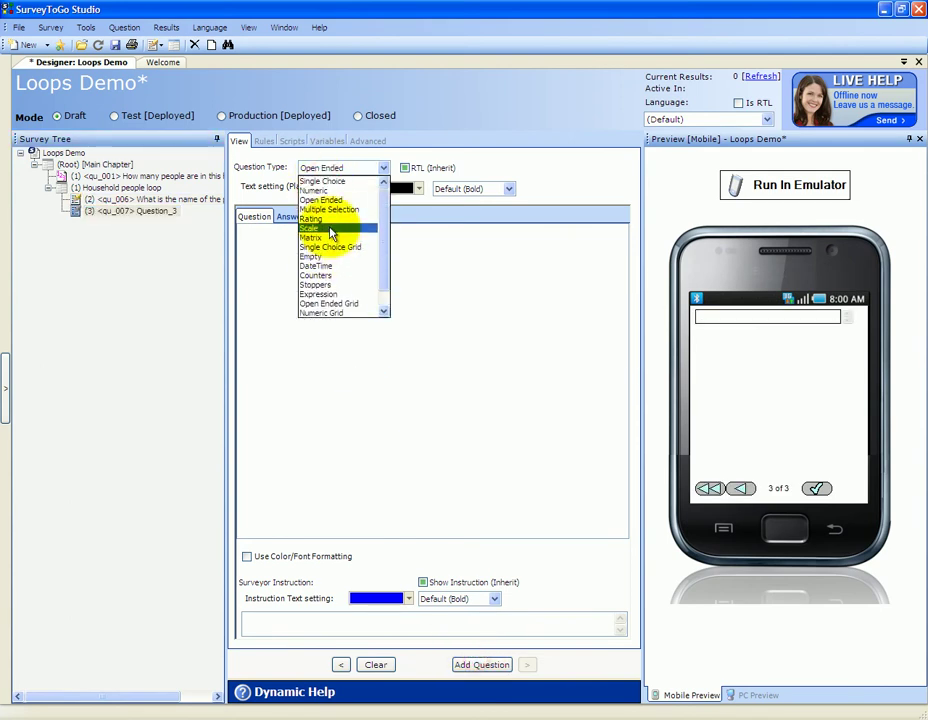
{"action": "left_click", "coordinate": [350, 190]}
{"action": "type", "text": "Wha"}
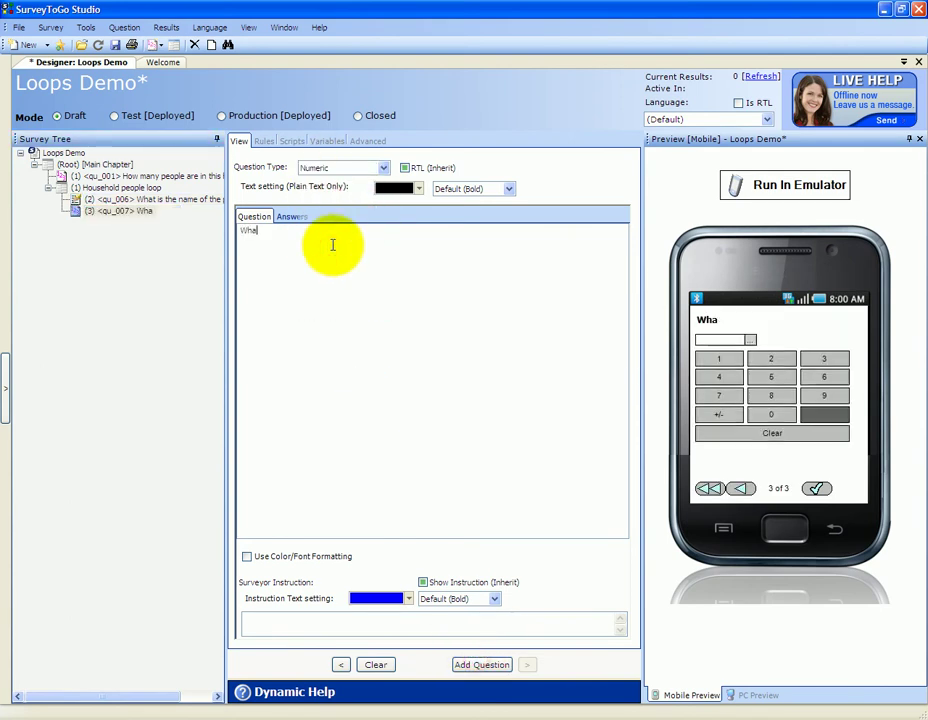
{"action": "type", "text": "t is the person age?"}
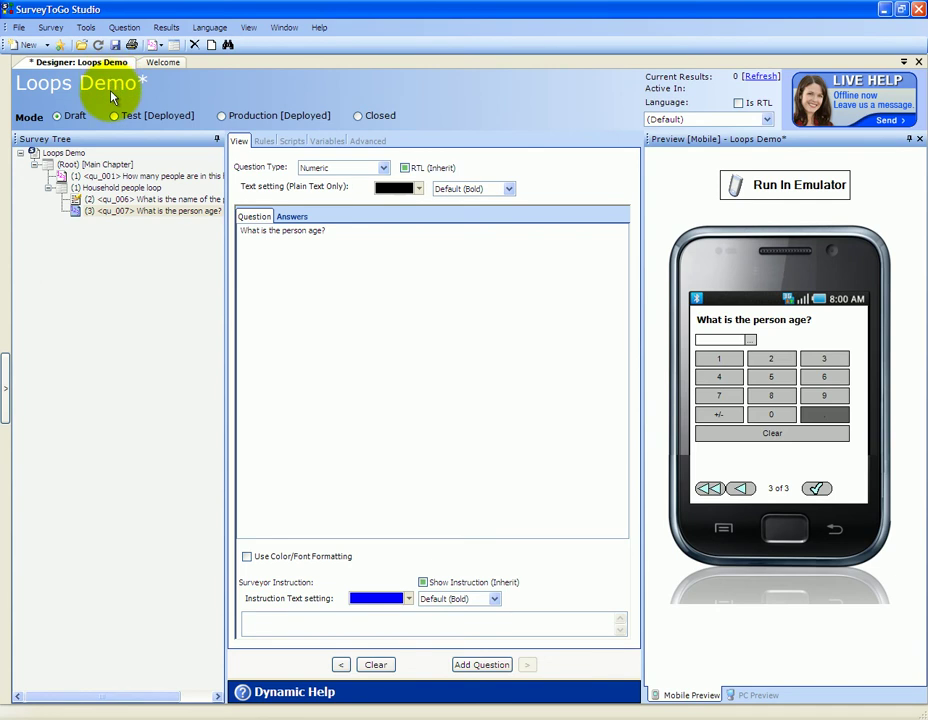
{"action": "left_click", "coordinate": [97, 189]}
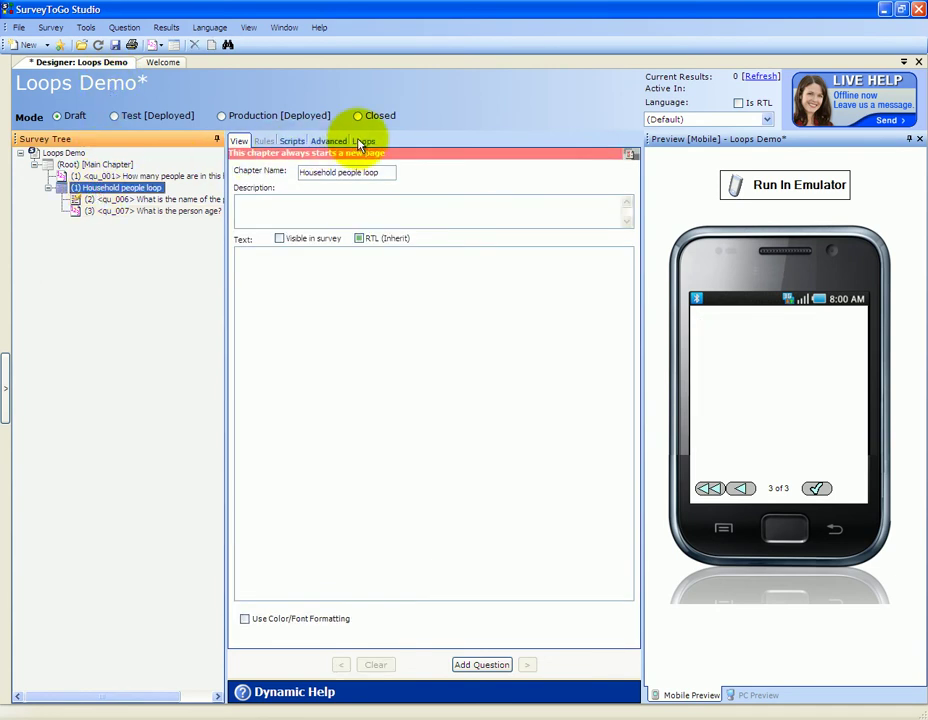
Set the loop to iterate a maximum of 3 times and launch the survey in the emulator.
{"action": "left_click", "coordinate": [360, 142]}
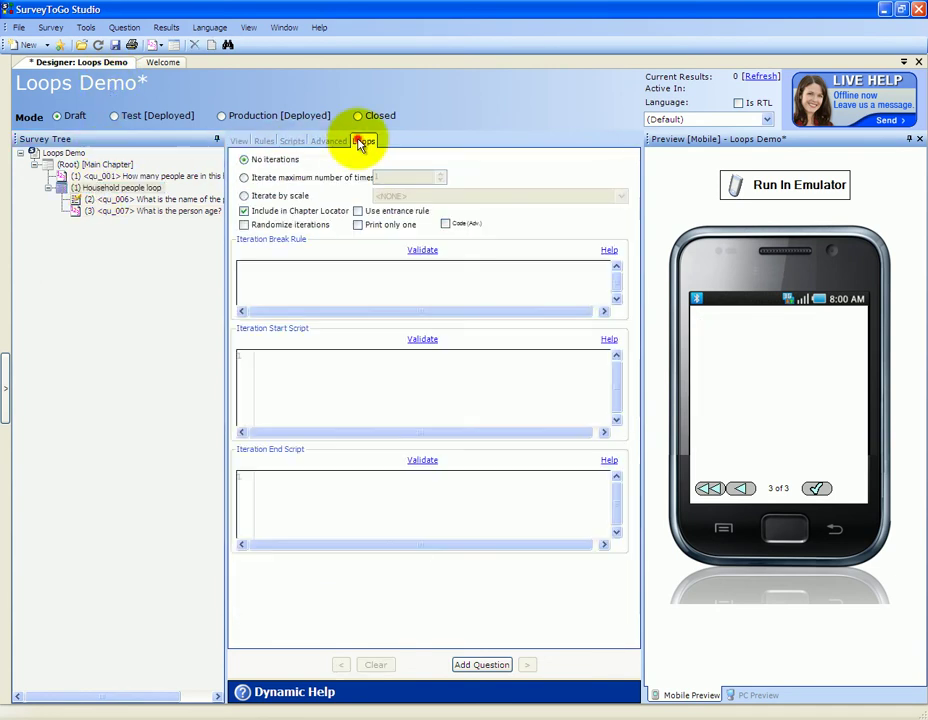
{"action": "left_click", "coordinate": [268, 180]}
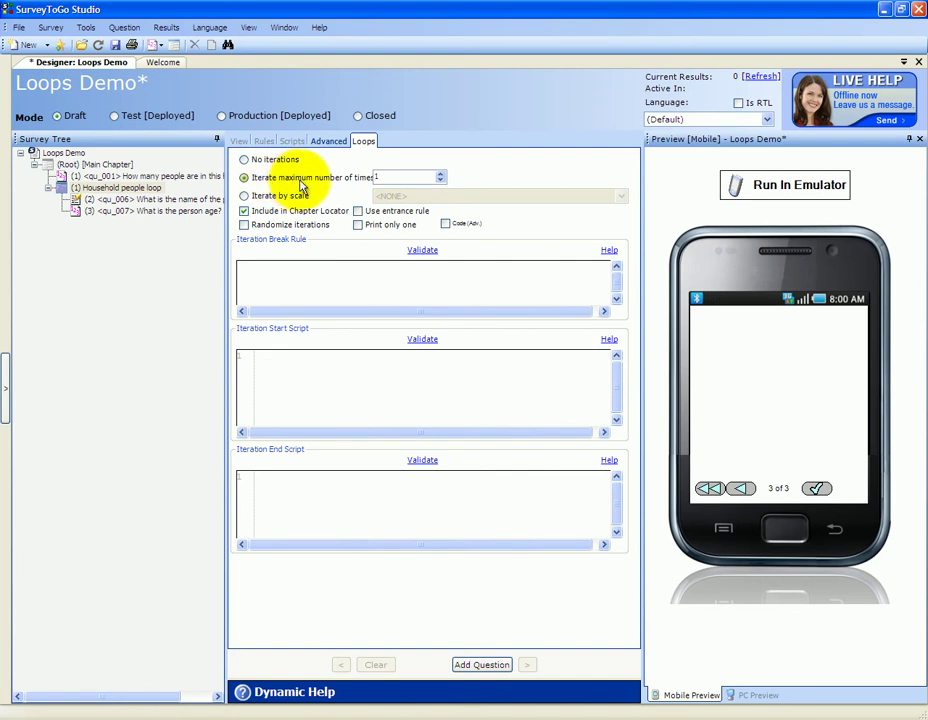
{"action": "double_click", "coordinate": [377, 178]}
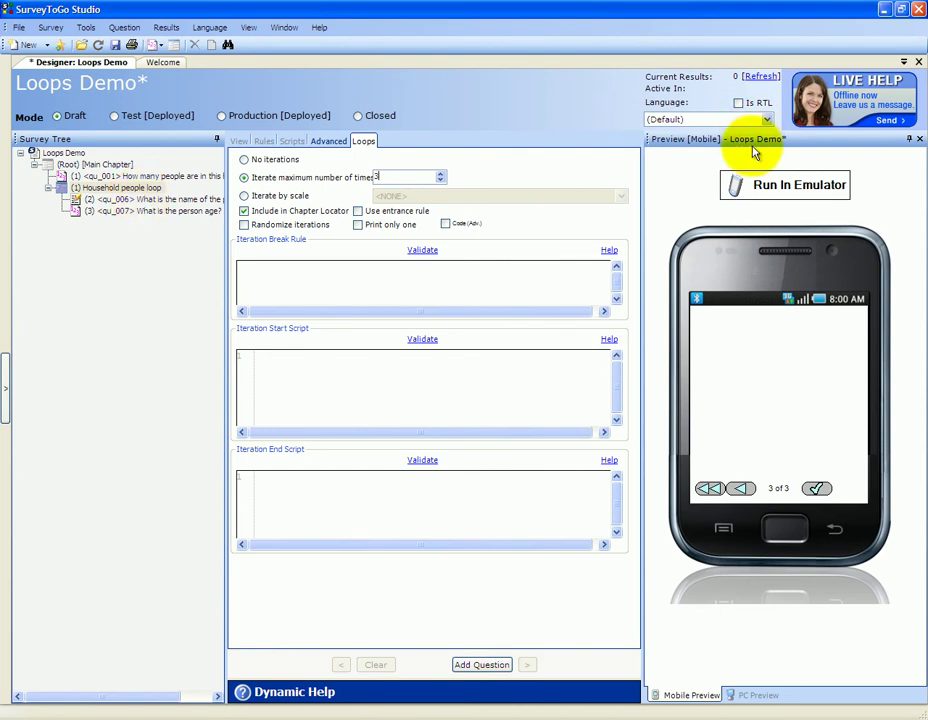
{"action": "left_click", "coordinate": [755, 188]}
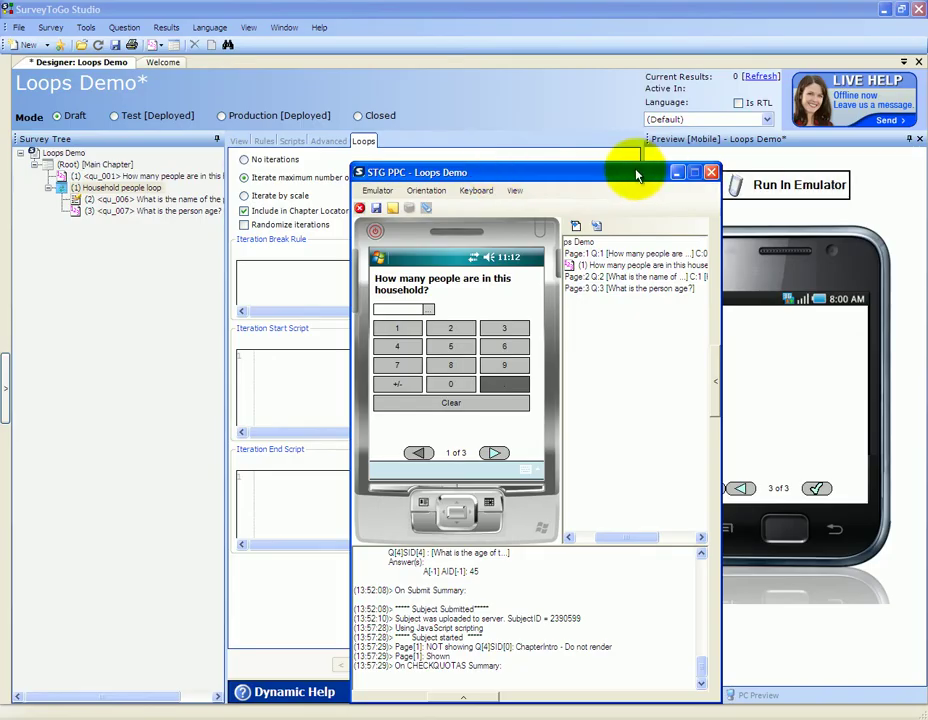
{"action": "left_click_drag", "start_coordinate": [636, 175], "coordinate": [542, 91]}
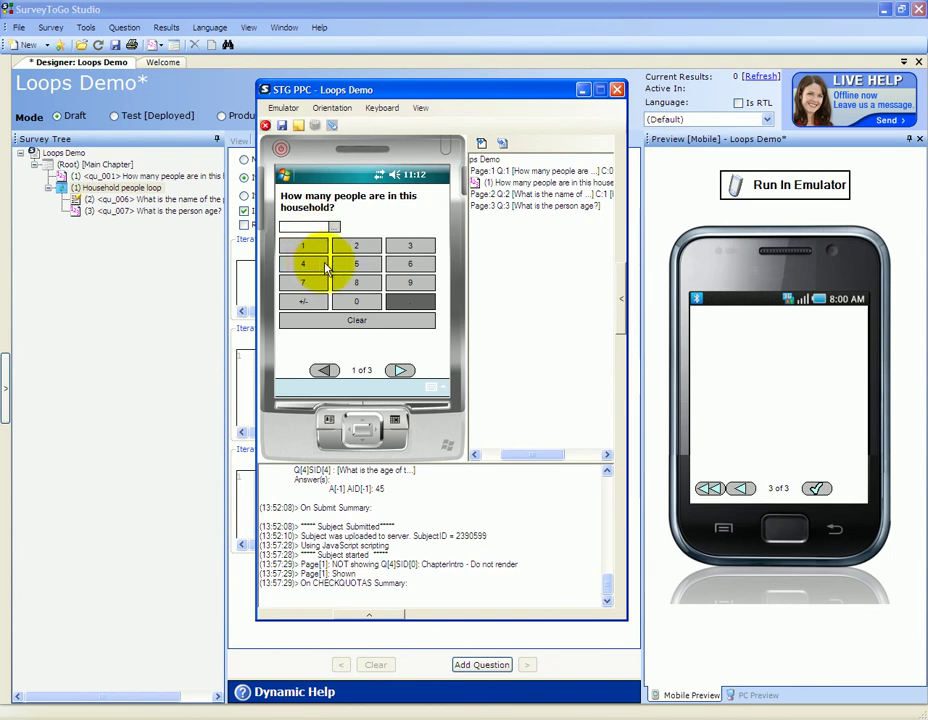
In the emulator, answer 5 for household size and give the first person's age as 25.
{"action": "left_click", "coordinate": [356, 264]}
{"action": "left_click", "coordinate": [400, 370]}
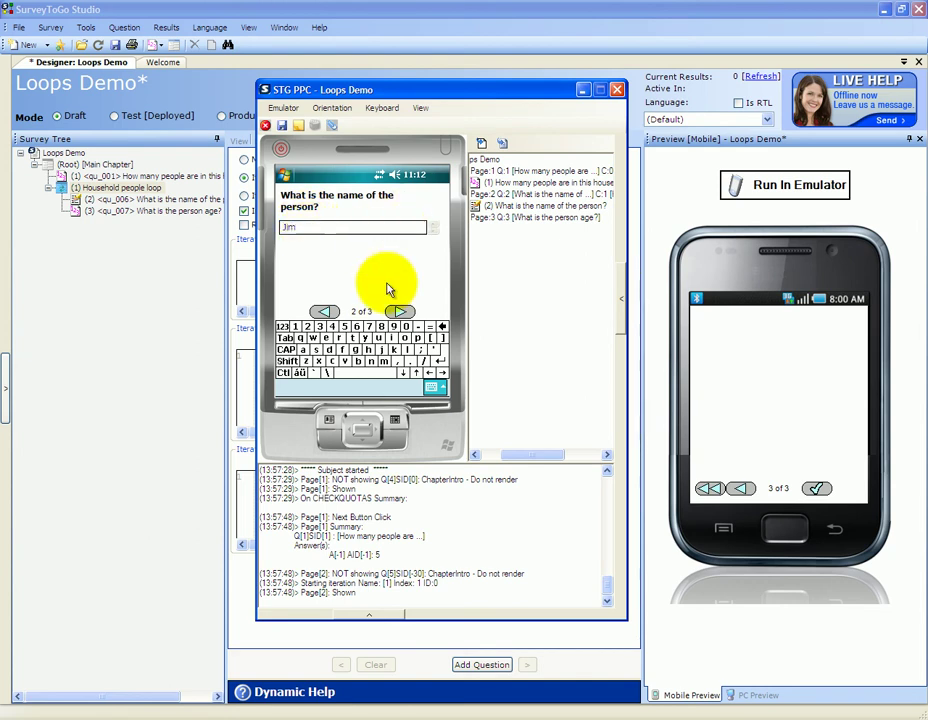
{"action": "left_click", "coordinate": [399, 311]}
{"action": "left_click", "coordinate": [340, 234]}
{"action": "left_click", "coordinate": [365, 251]}
{"action": "left_click", "coordinate": [400, 370]}
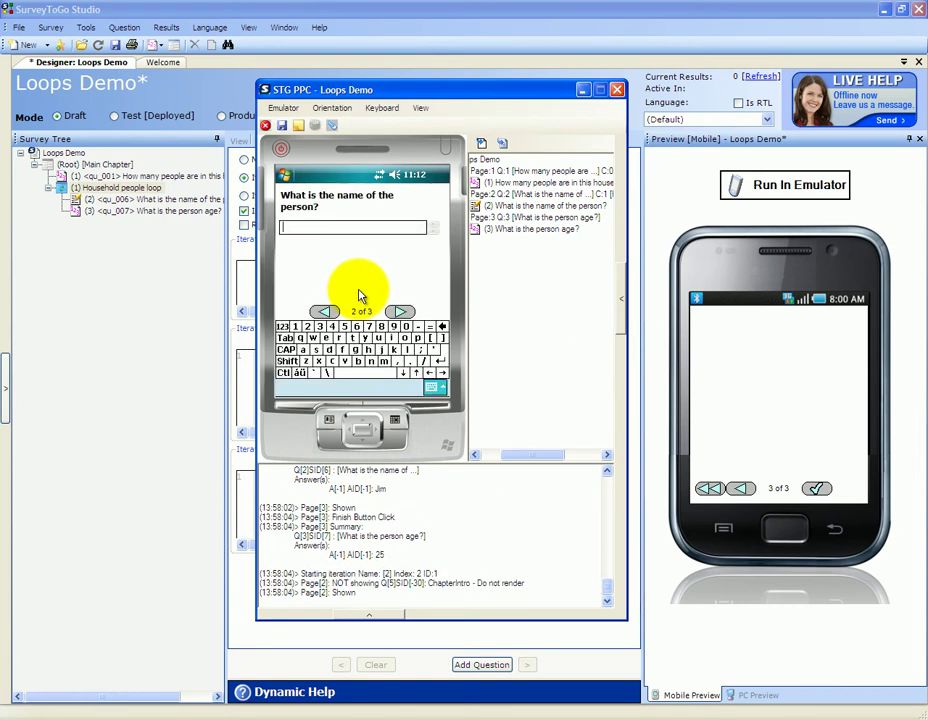
Enter the second person as David, aged 35.
{"action": "left_click", "coordinate": [357, 228]}
{"action": "type", "text": "David"}
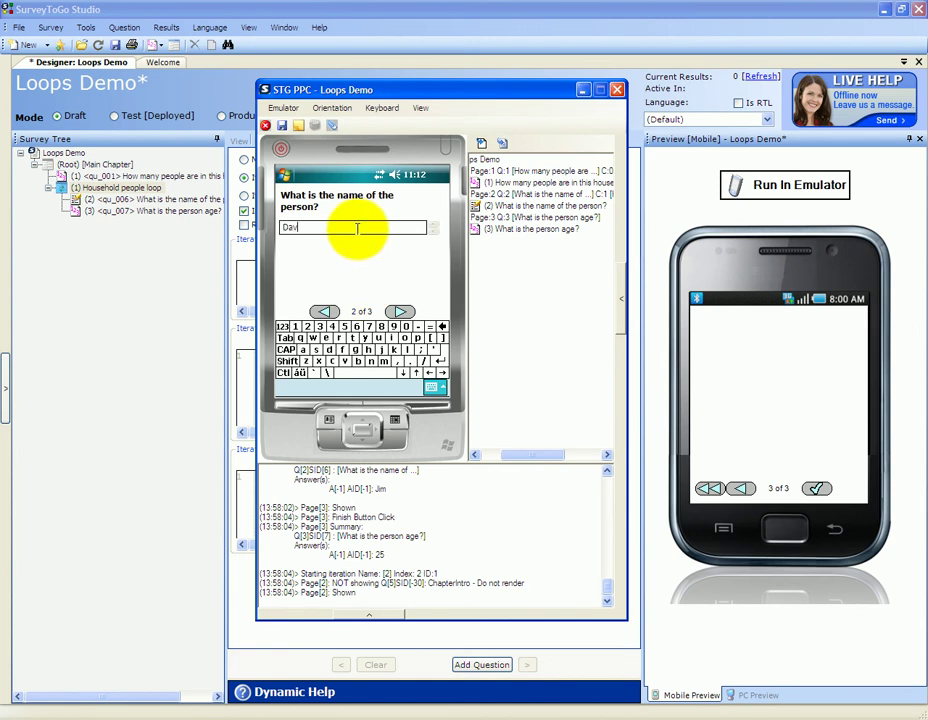
{"action": "left_click", "coordinate": [400, 312]}
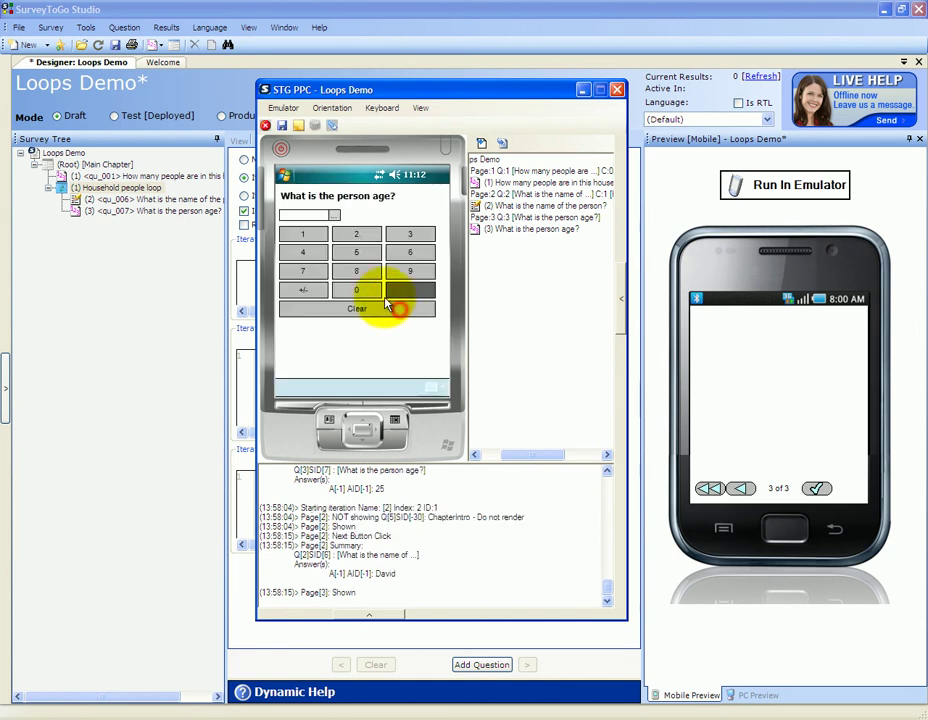
{"action": "left_click", "coordinate": [408, 238]}
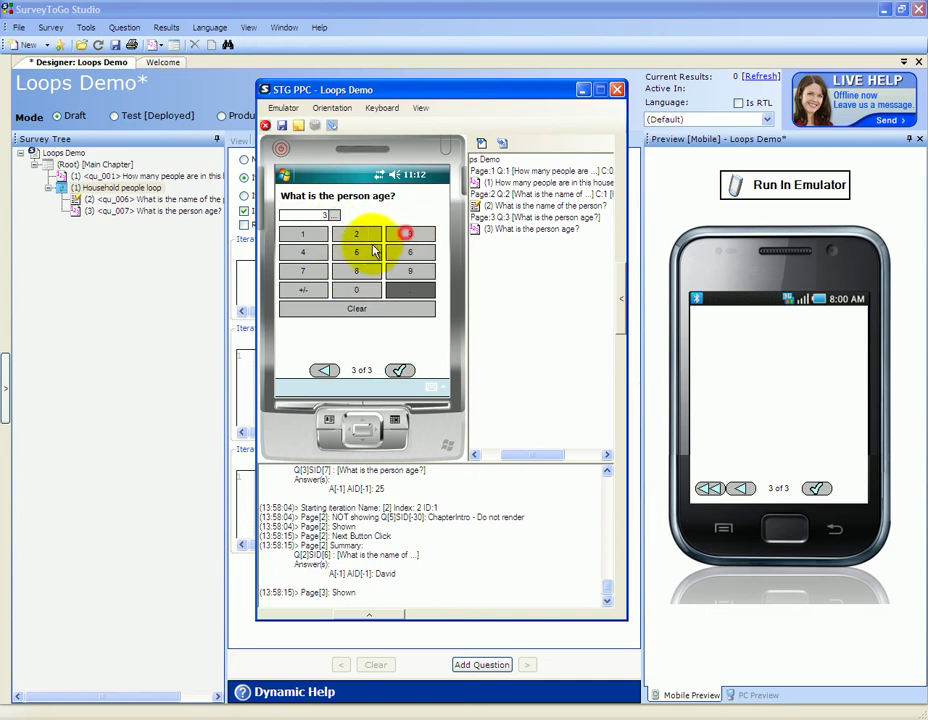
{"action": "left_click", "coordinate": [357, 252]}
{"action": "left_click", "coordinate": [395, 369]}
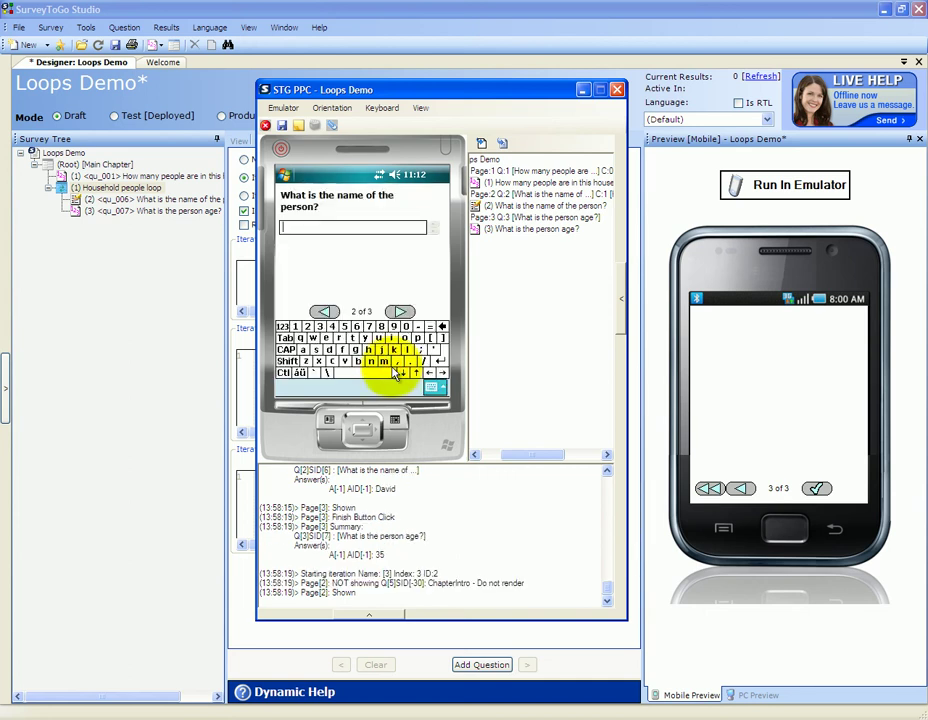
Enter the third person as Jill, aged 27, submit, and return to the designer.
{"action": "left_click", "coordinate": [331, 226]}
{"action": "type", "text": "J"}
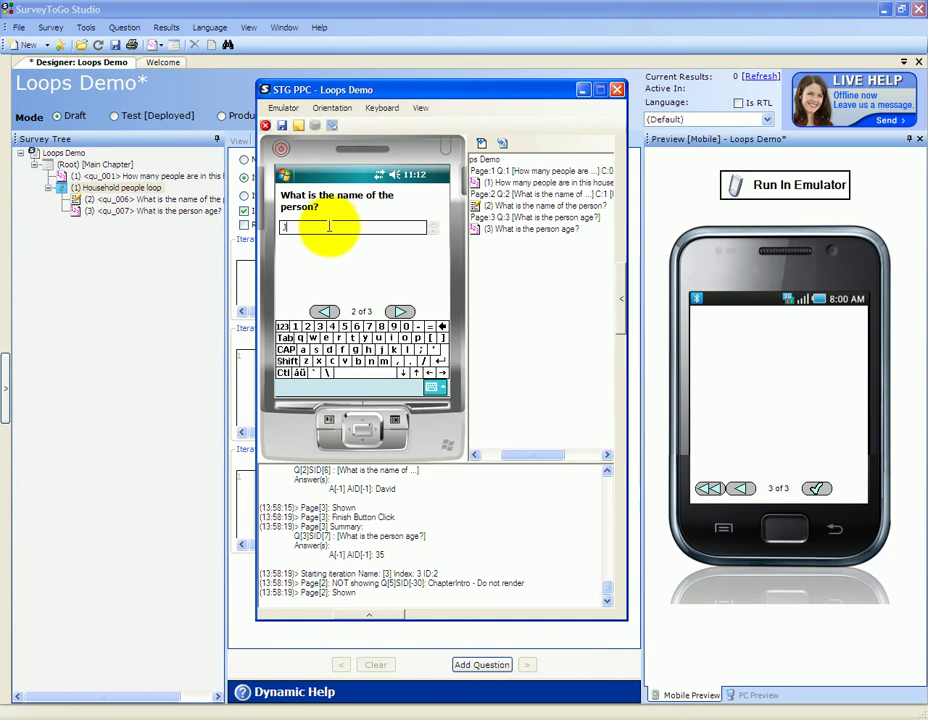
{"action": "type", "text": "ill"}
{"action": "left_click", "coordinate": [400, 311]}
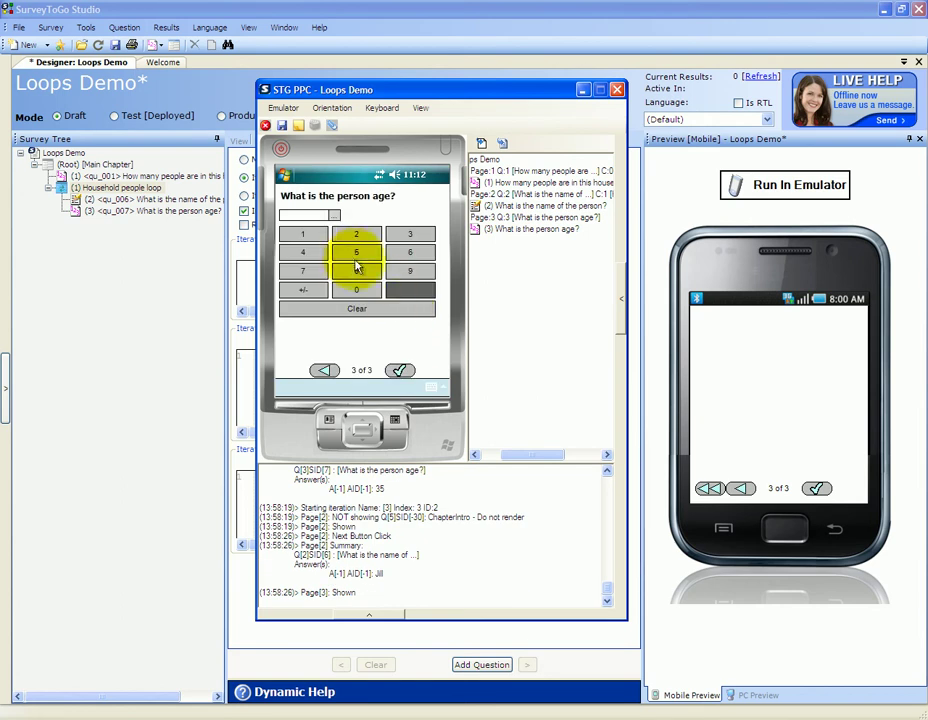
{"action": "left_click", "coordinate": [356, 234]}
{"action": "left_click", "coordinate": [311, 269]}
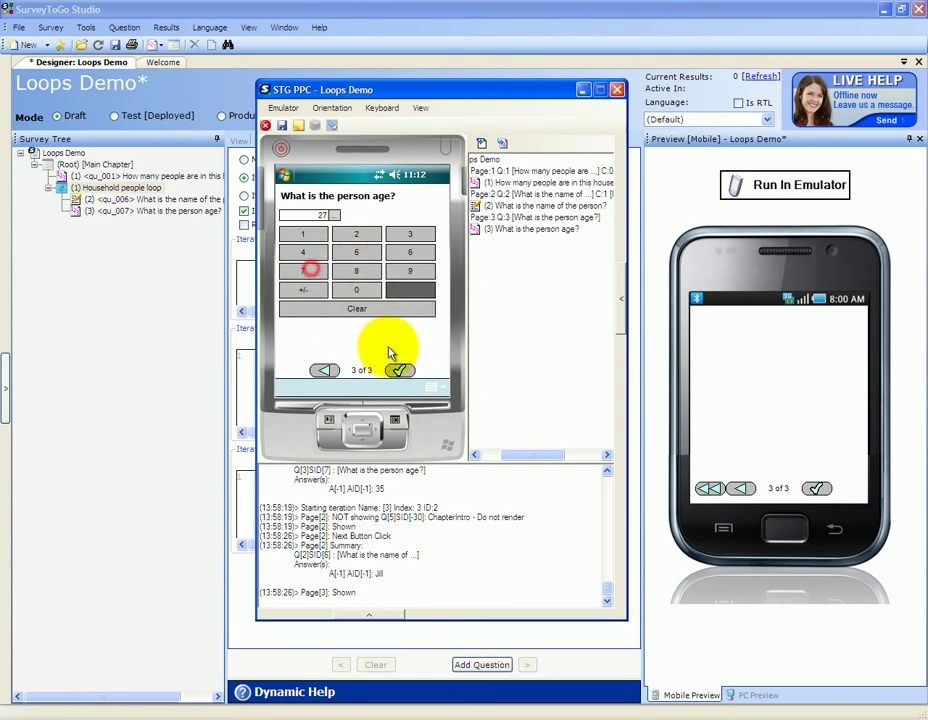
{"action": "left_click", "coordinate": [399, 370]}
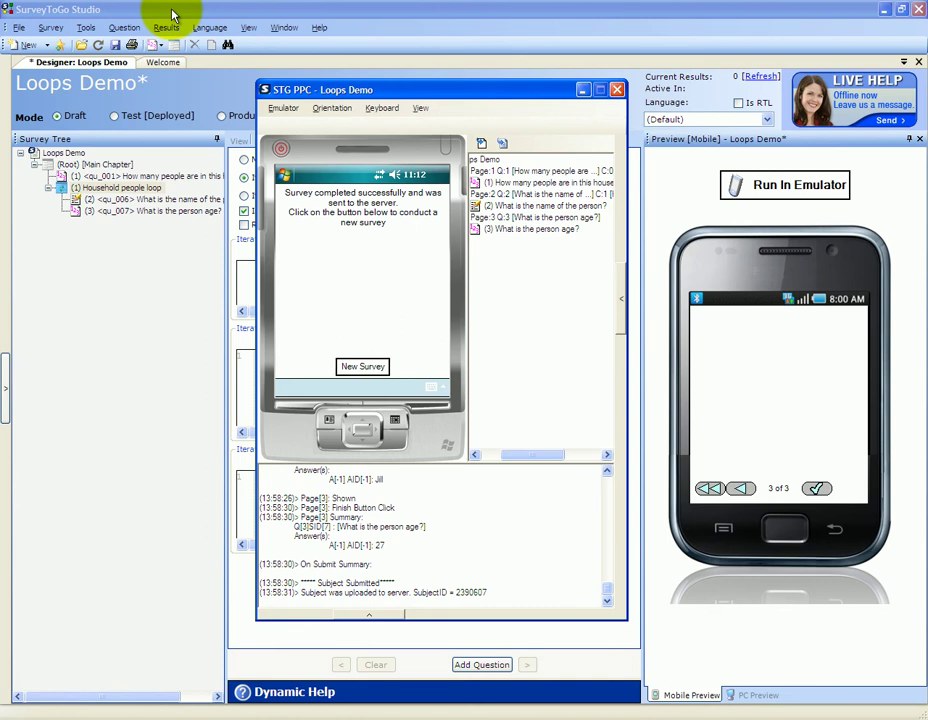
{"action": "left_click", "coordinate": [122, 192]}
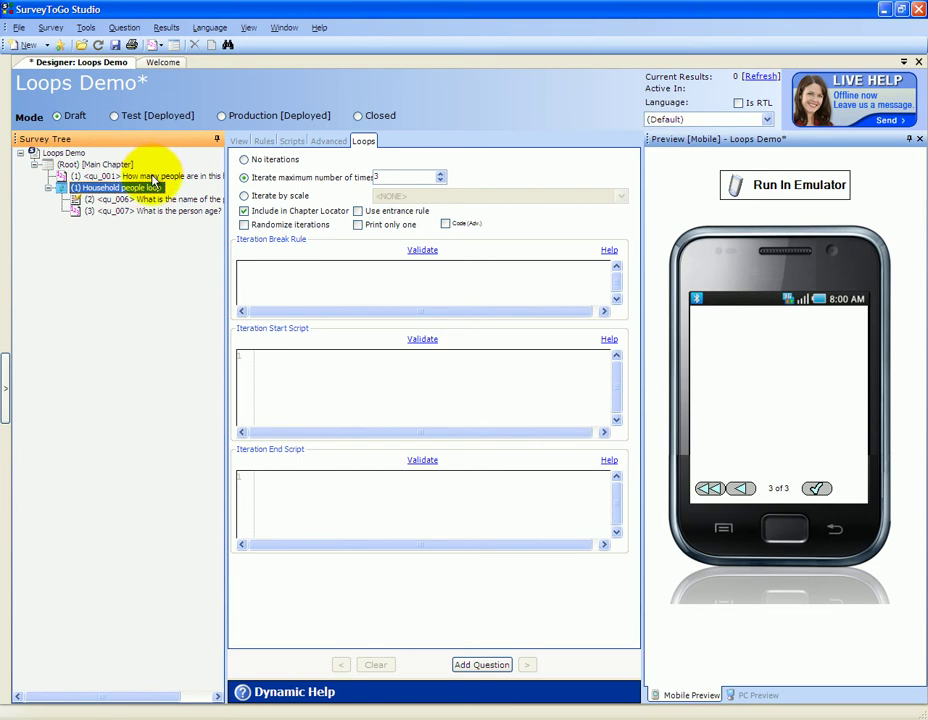
Lower the 'How many people' question's upper answer limit from 100 to 8.
{"action": "left_click", "coordinate": [154, 177]}
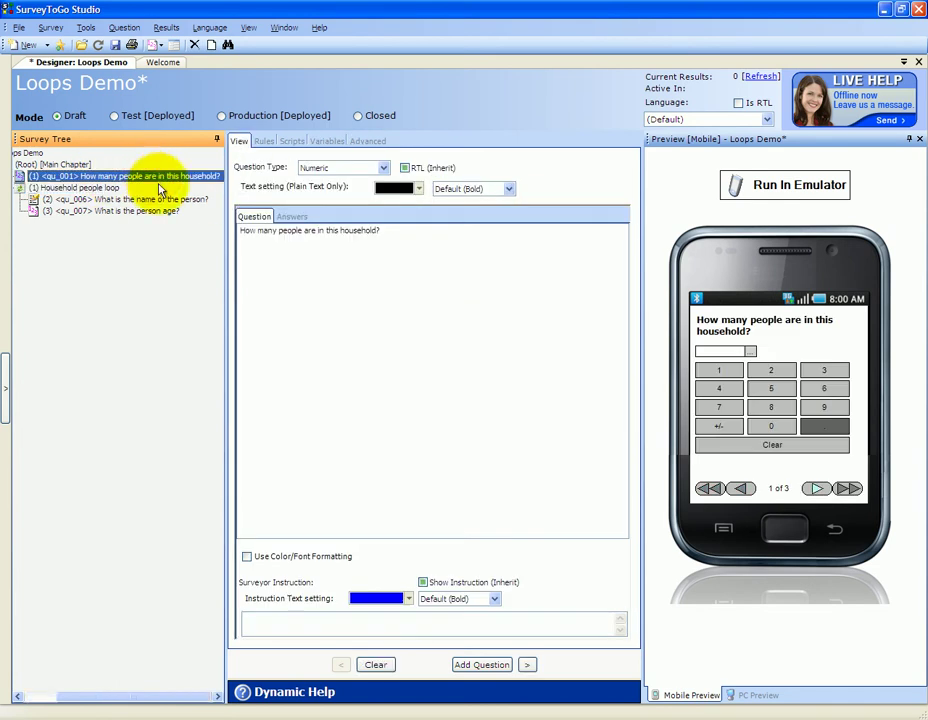
{"action": "left_click", "coordinate": [290, 218]}
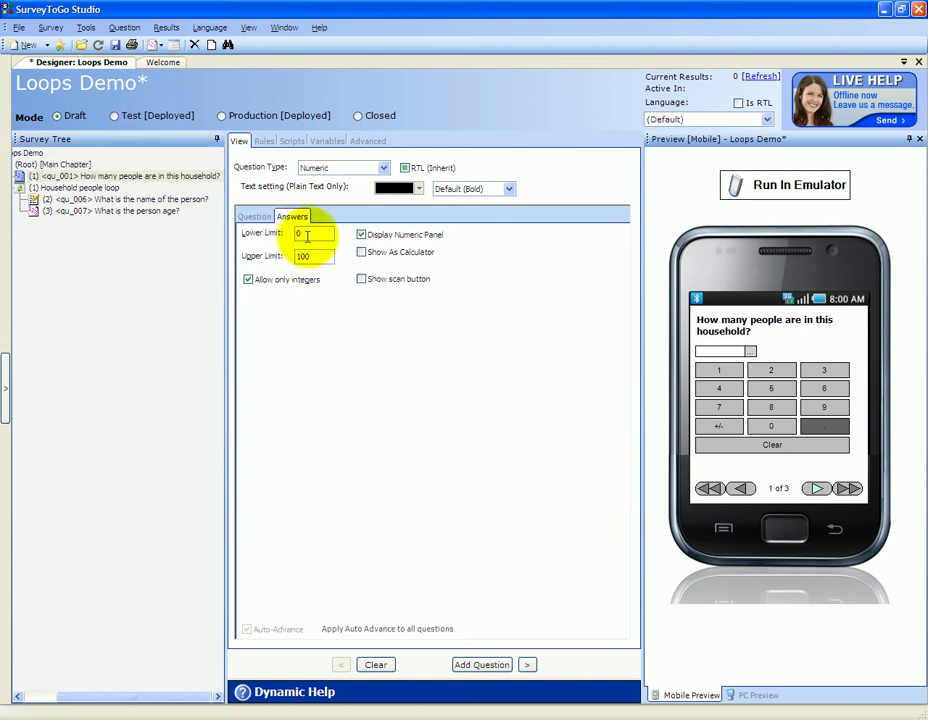
{"action": "double_click", "coordinate": [305, 256]}
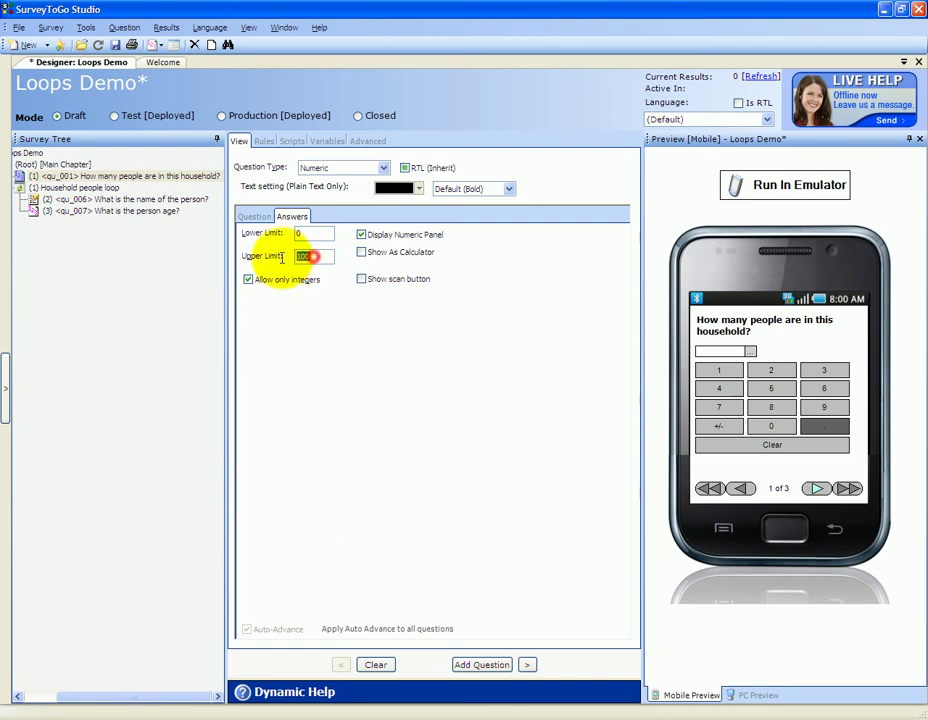
{"action": "type", "text": "8"}
{"action": "left_click", "coordinate": [66, 188]}
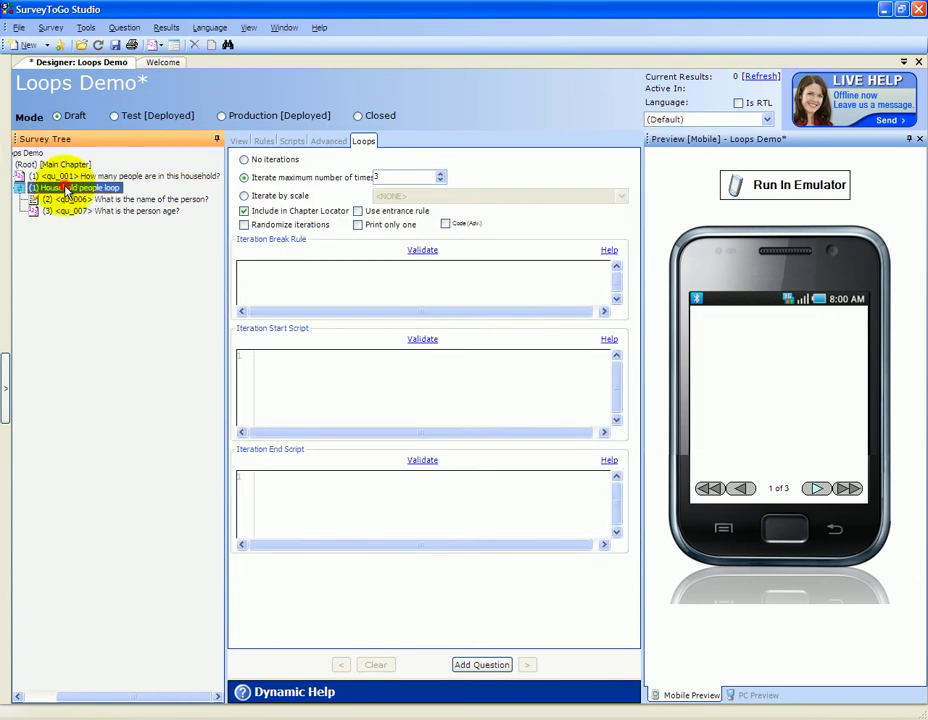
Raise the maximum iterations to 8 and add the break rule 'IterationIndex > Answer(1)'.
{"action": "double_click", "coordinate": [380, 176]}
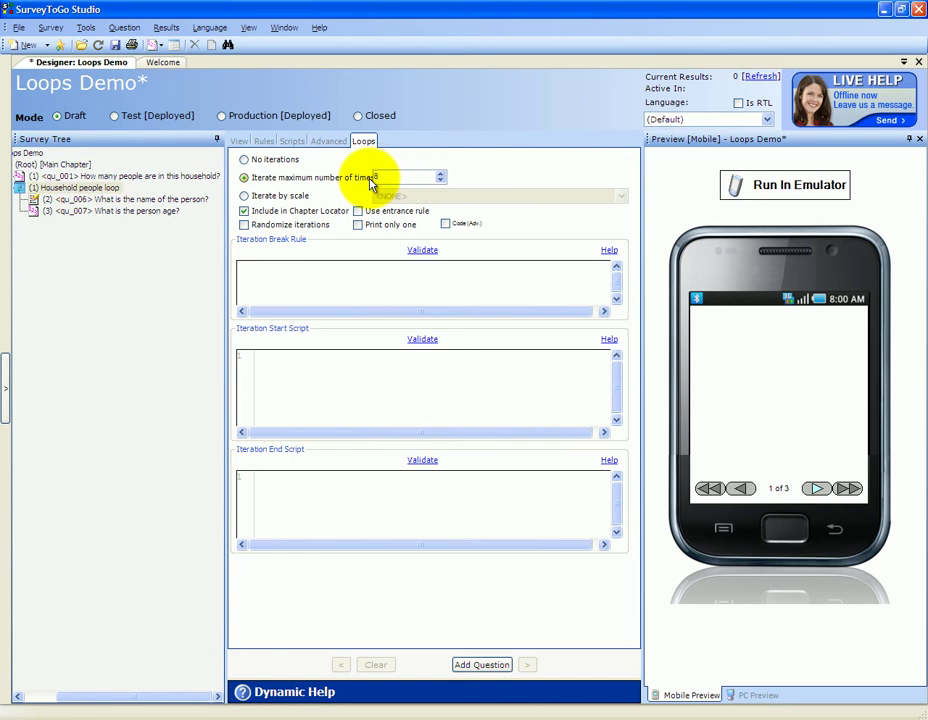
{"action": "type", "text": "8"}
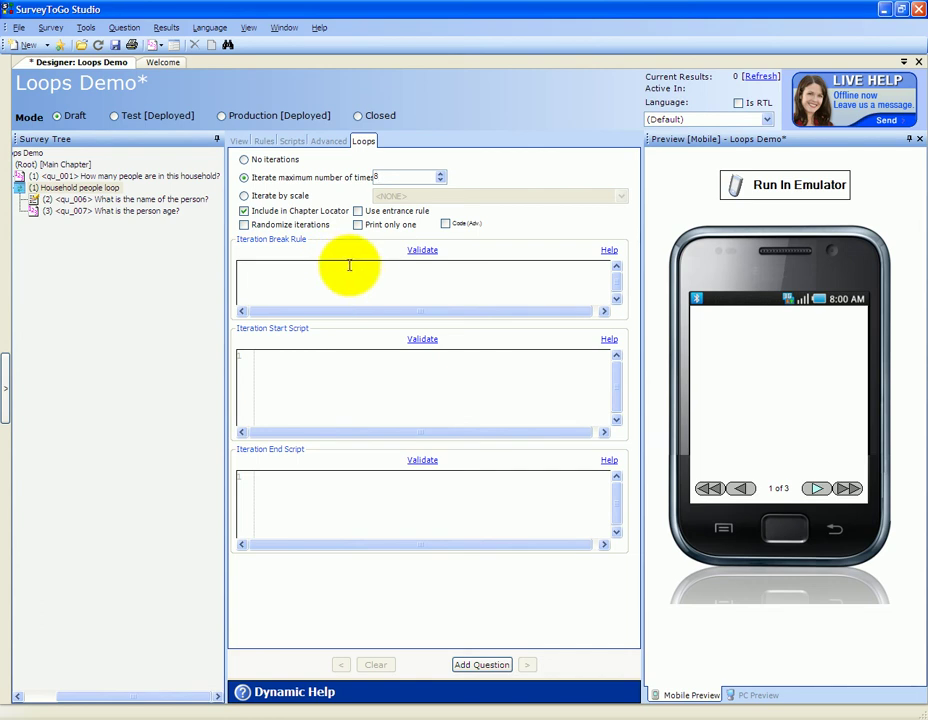
{"action": "left_click", "coordinate": [272, 272]}
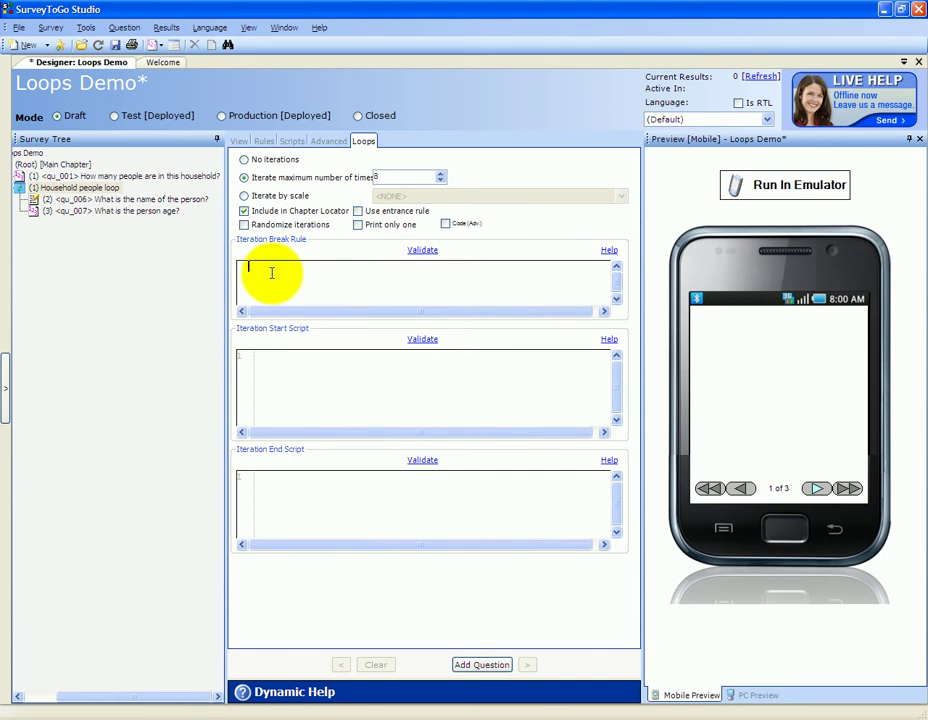
{"action": "type", "text": "Iteration"}
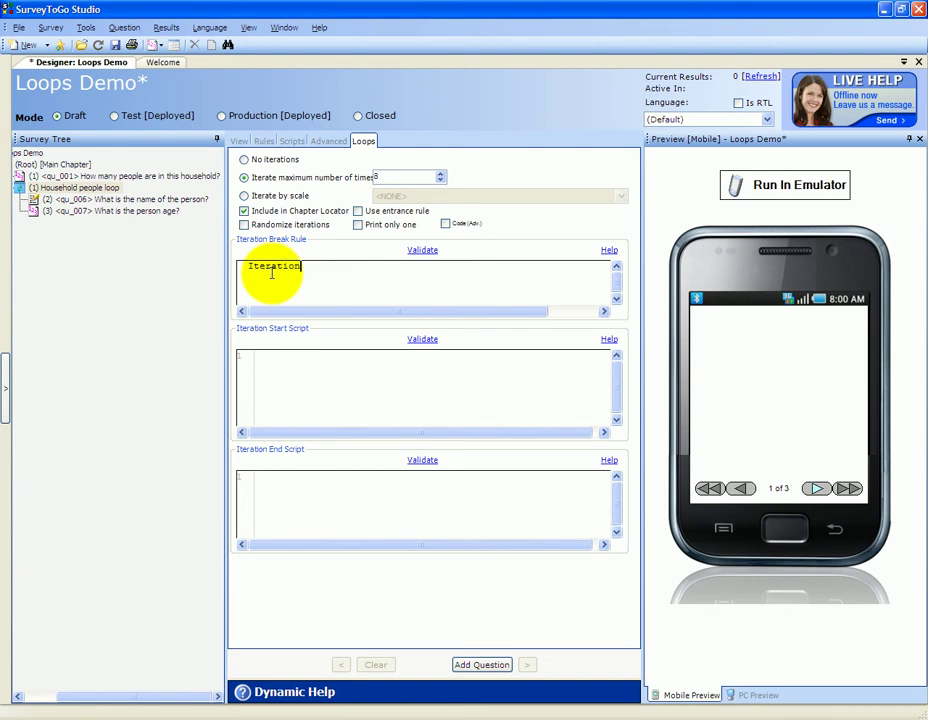
{"action": "type", "text": "Index > Answer(1)"}
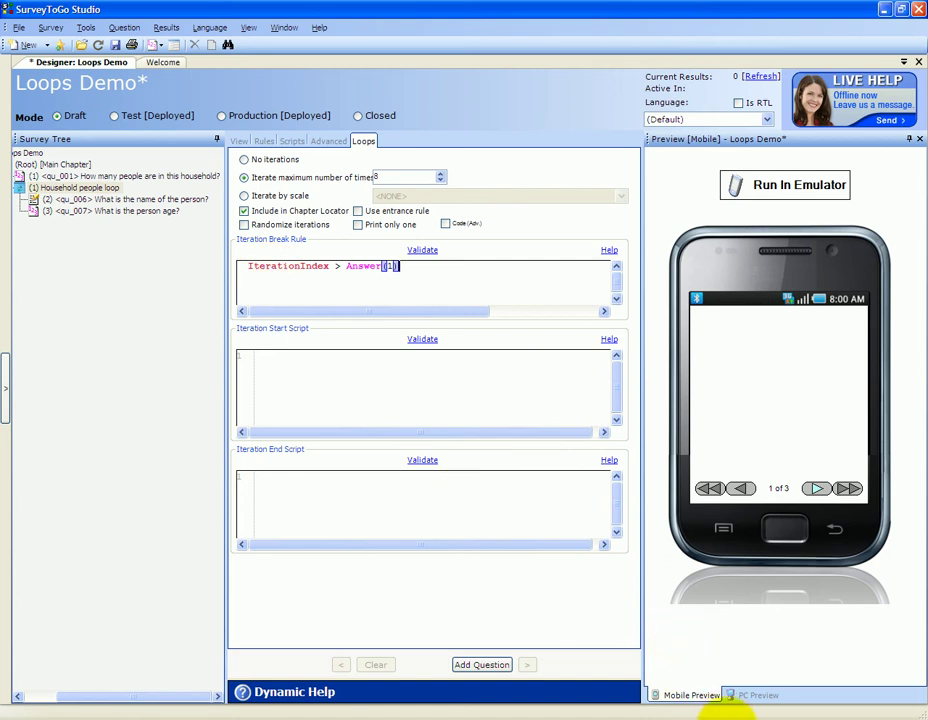
{"action": "left_click", "coordinate": [447, 408]}
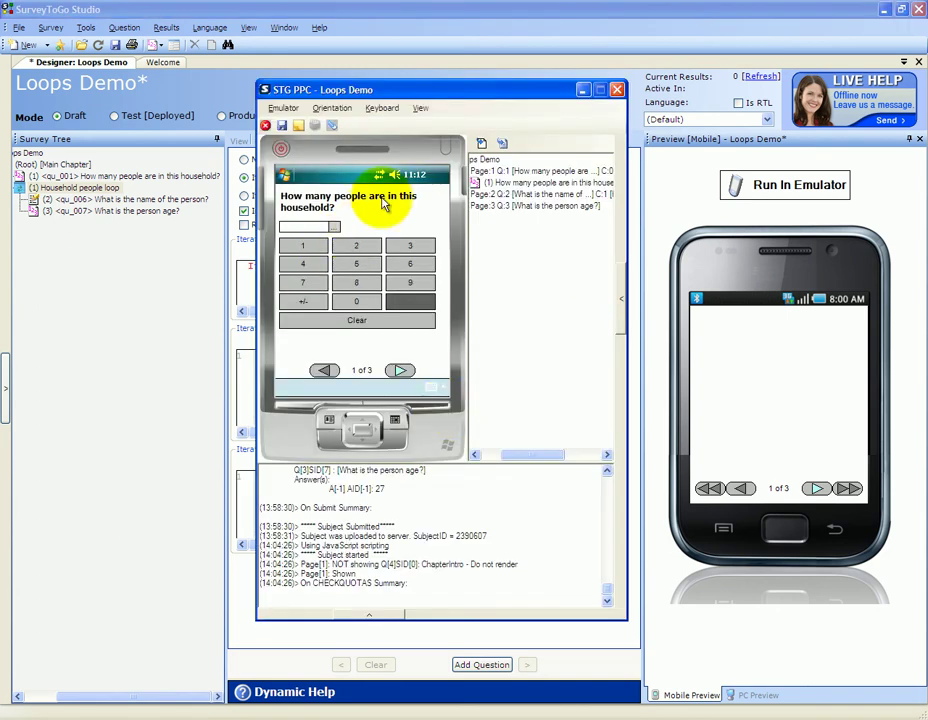
In the emulator, answer 2 for household size and enter the first person's age.
{"action": "left_click", "coordinate": [360, 249]}
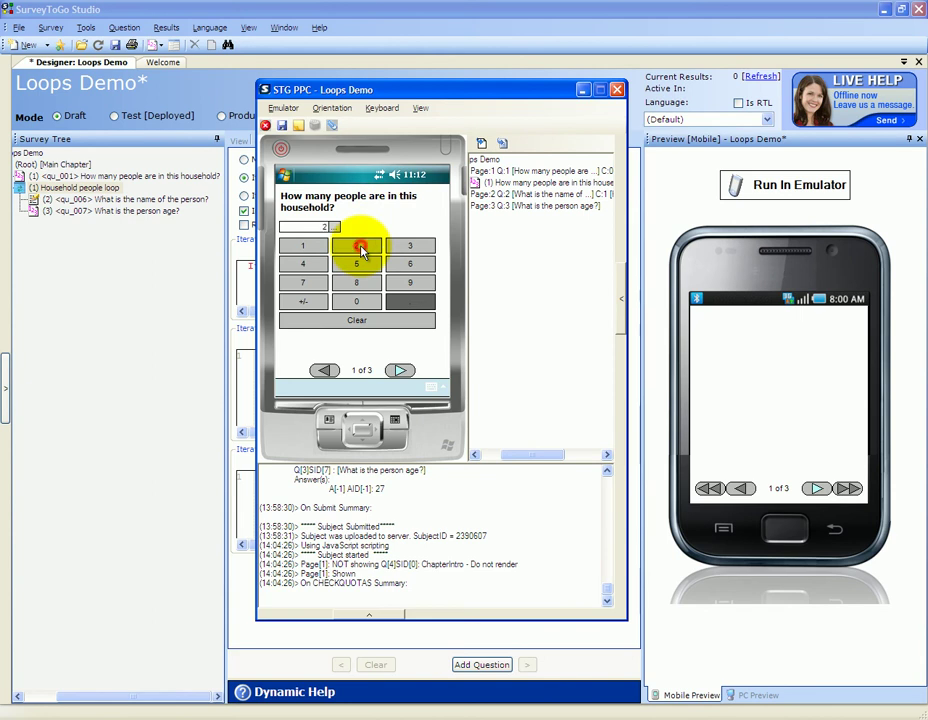
{"action": "left_click", "coordinate": [400, 369]}
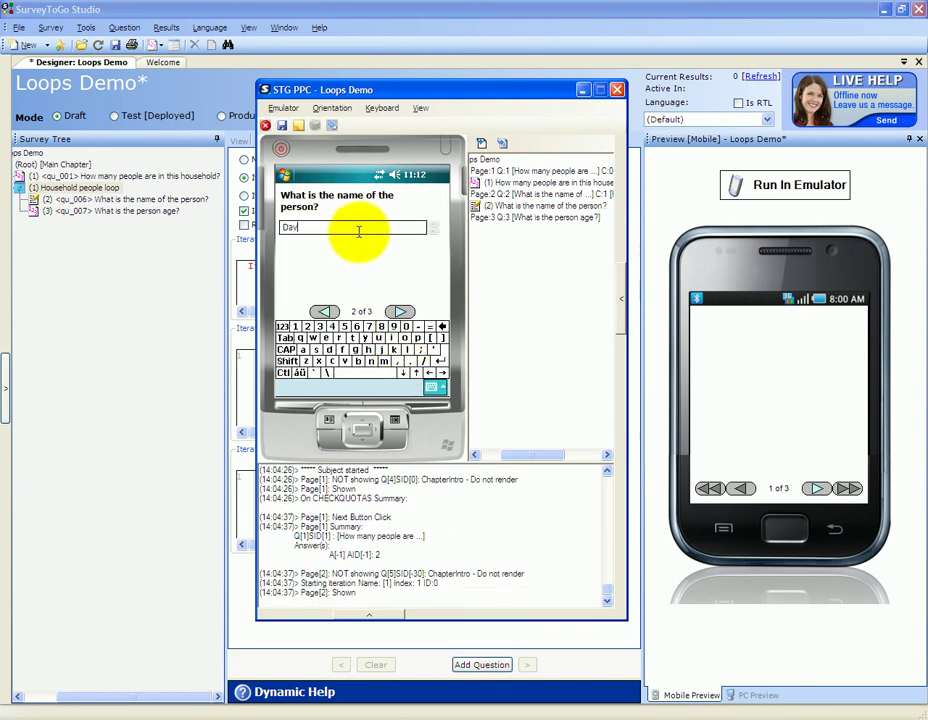
{"action": "left_click", "coordinate": [400, 311]}
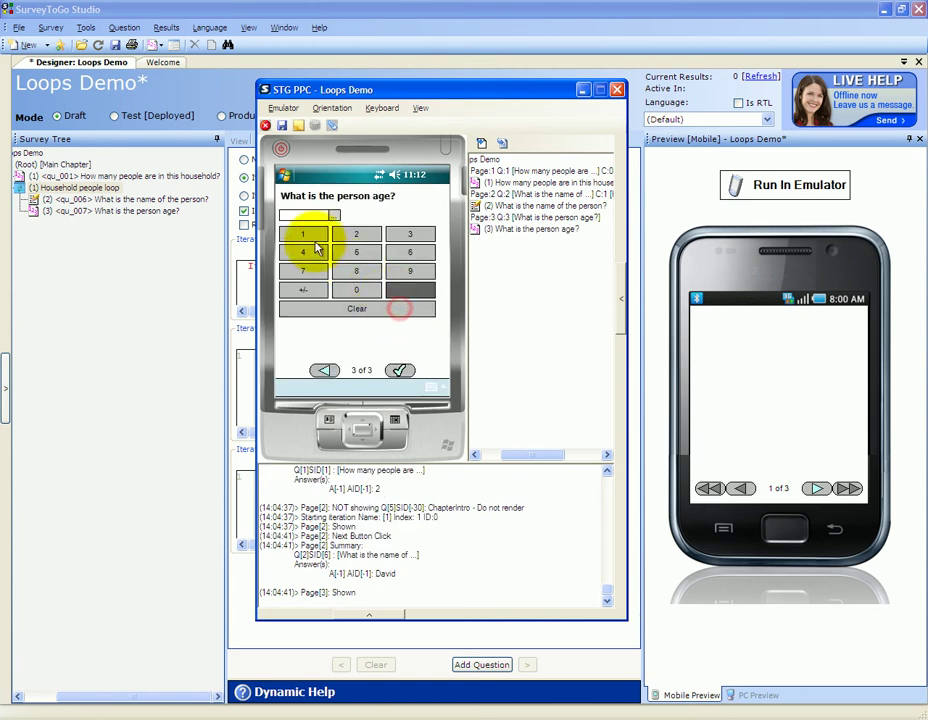
{"action": "left_click", "coordinate": [345, 237]}
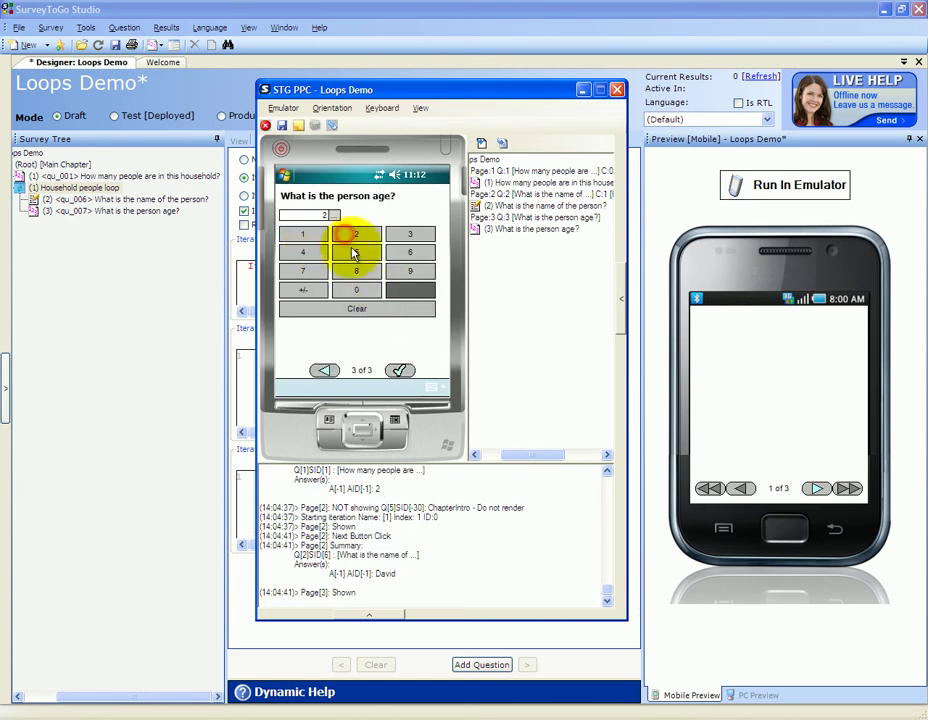
{"action": "left_click", "coordinate": [399, 370]}
Enter the second person as Jim with an age, submit the test, and select the name question.
{"action": "type", "text": "Jim"}
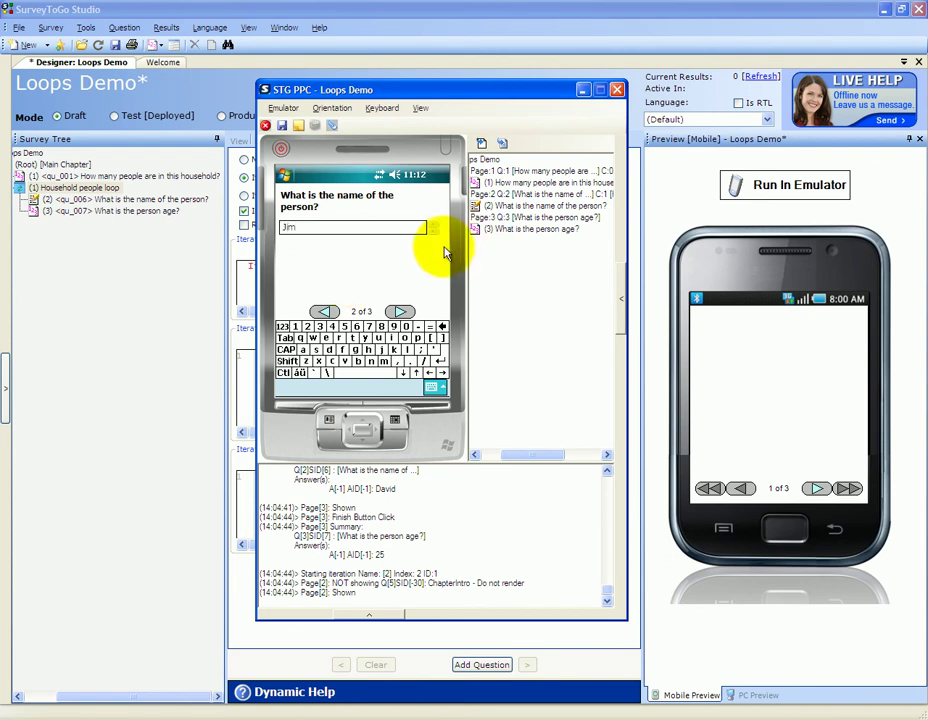
{"action": "left_click", "coordinate": [399, 311]}
{"action": "left_click", "coordinate": [393, 235]}
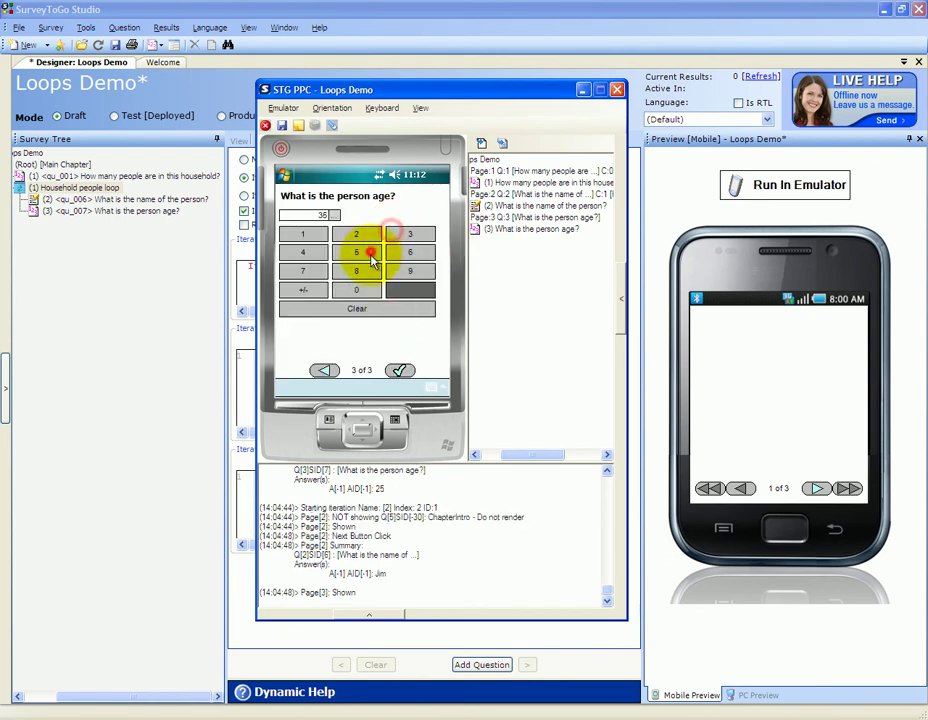
{"action": "left_click", "coordinate": [362, 253]}
{"action": "left_click", "coordinate": [401, 370]}
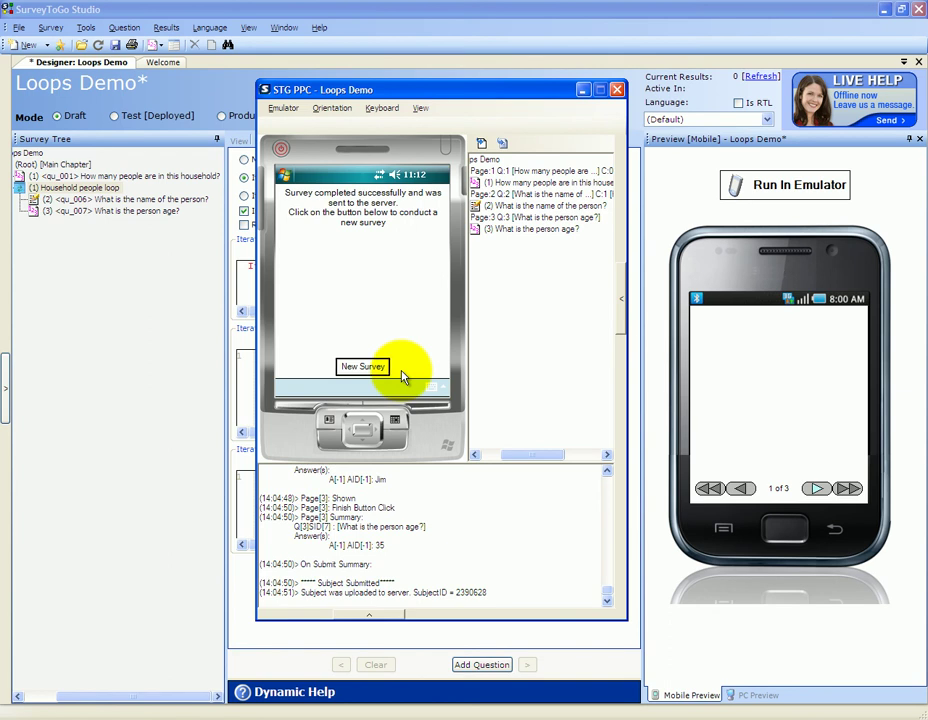
{"action": "left_click", "coordinate": [140, 205]}
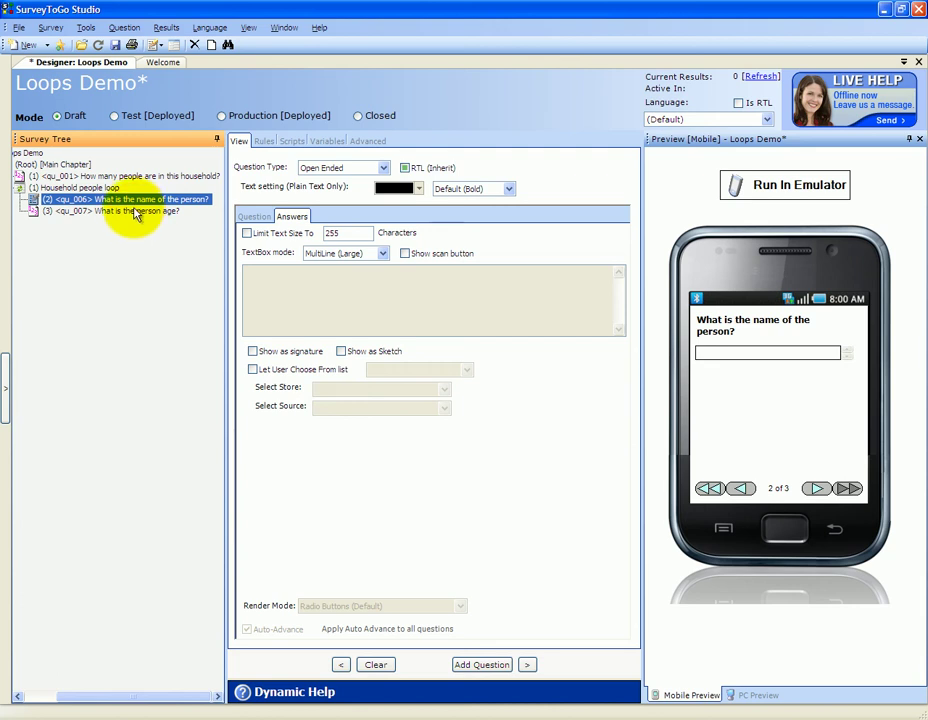
Change the age question's wording from 'person' to 'What is the age of {0}?'.
{"action": "left_click", "coordinate": [130, 212]}
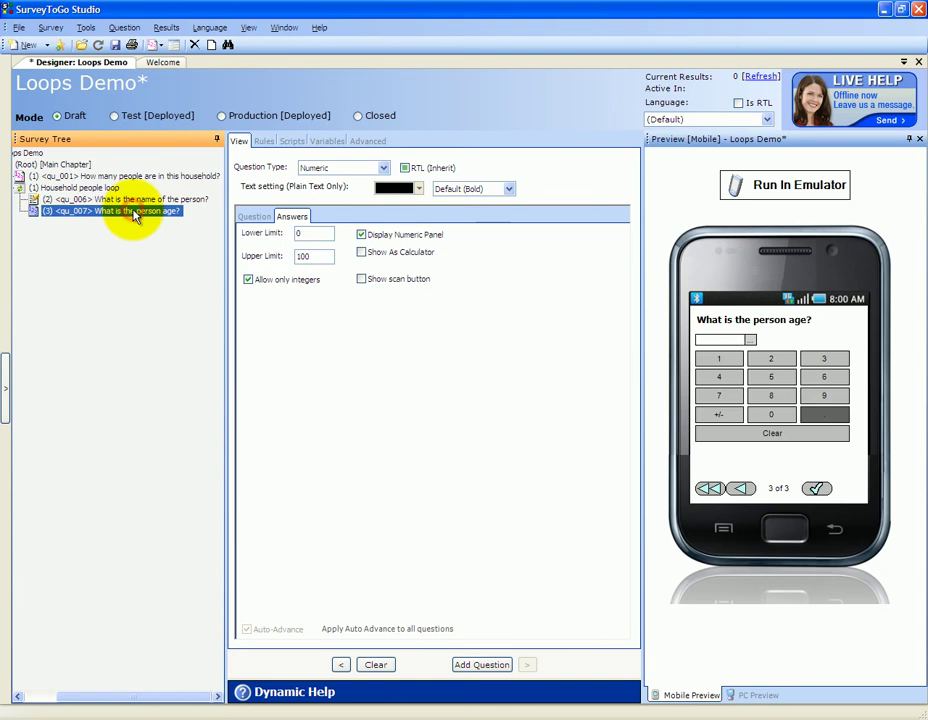
{"action": "left_click", "coordinate": [254, 216]}
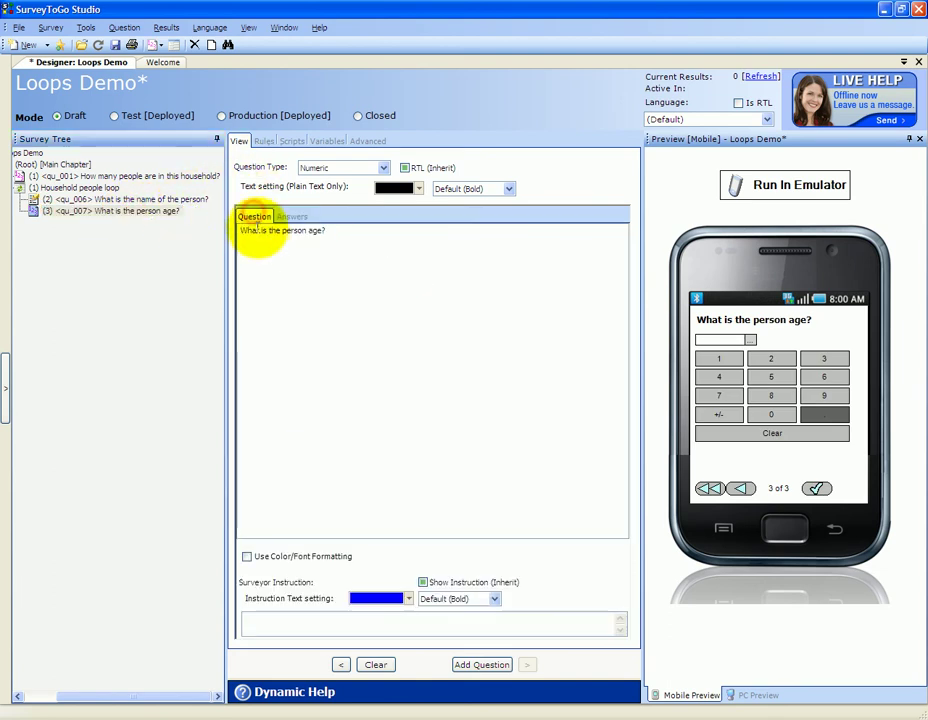
{"action": "left_click", "coordinate": [268, 231]}
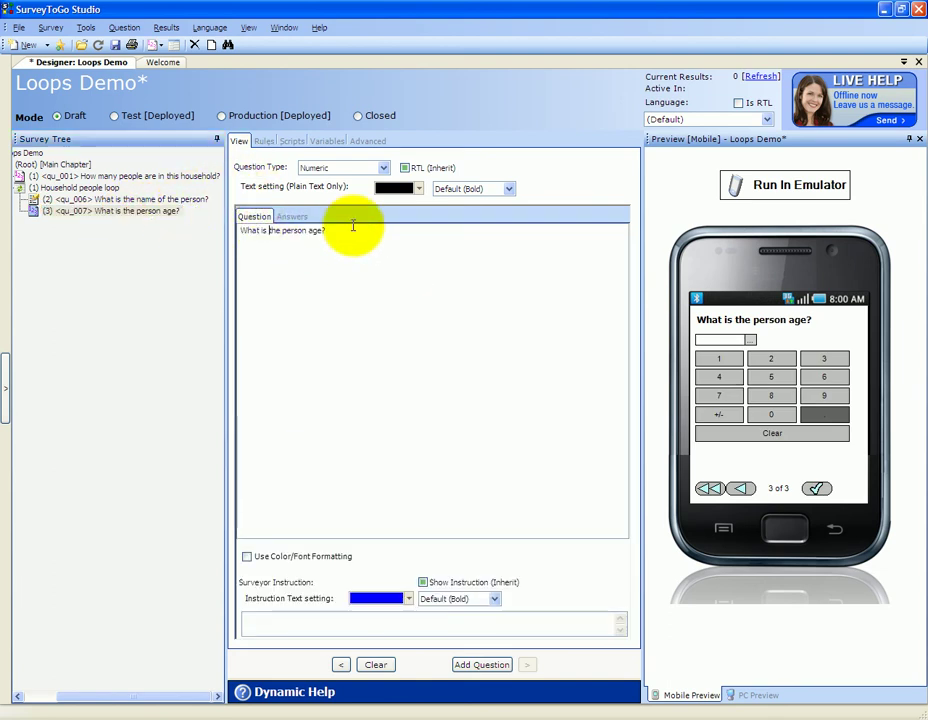
{"action": "key", "text": "Right"}
{"action": "key", "text": "Right"}
{"action": "key", "text": "ctrl+shift+Right"}
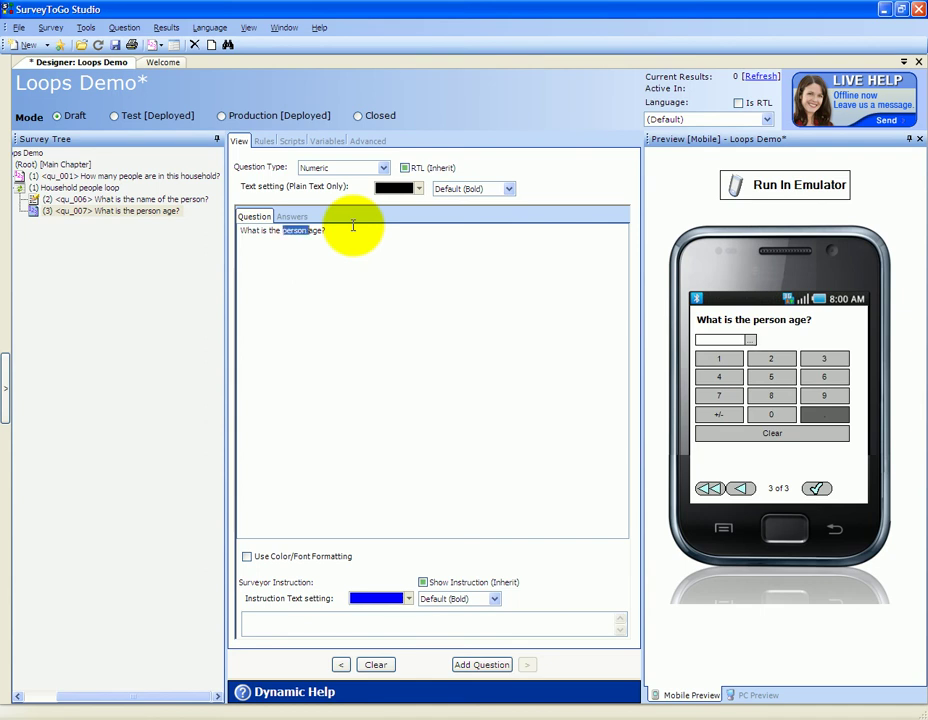
{"action": "key", "text": "Delete"}
{"action": "key", "text": "Right"}
{"action": "key", "text": "Right"}
{"action": "key", "text": "Right"}
{"action": "type", "text": "of {0}"}
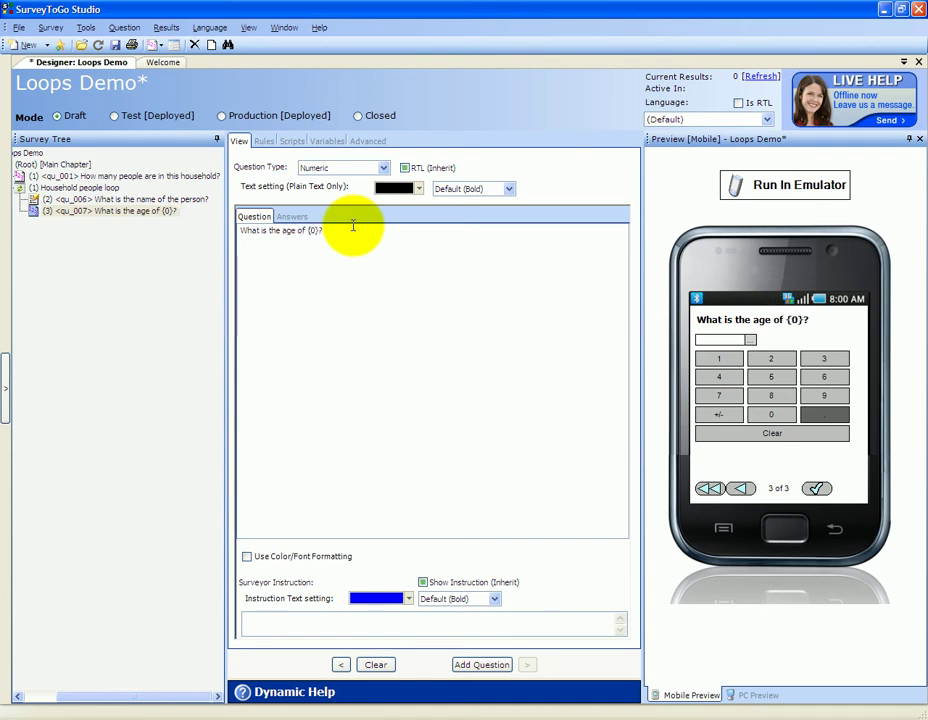
{"action": "key", "text": "shift+Left"}
{"action": "key", "text": "shift+Left"}
{"action": "key", "text": "shift+Left"}
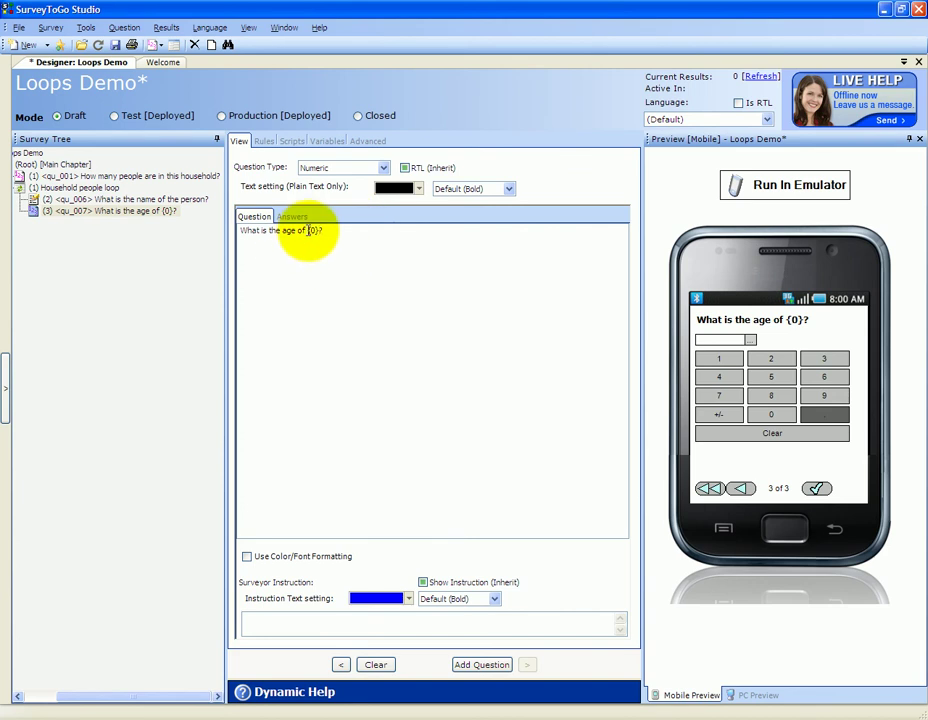
{"action": "double_click", "coordinate": [311, 231]}
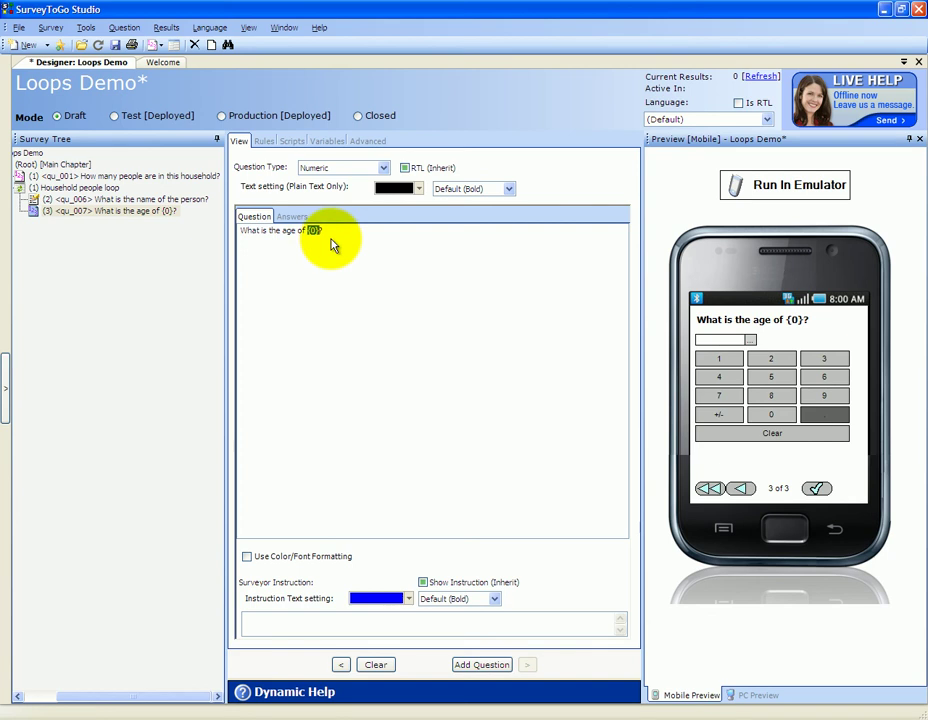
{"action": "left_click", "coordinate": [327, 234]}
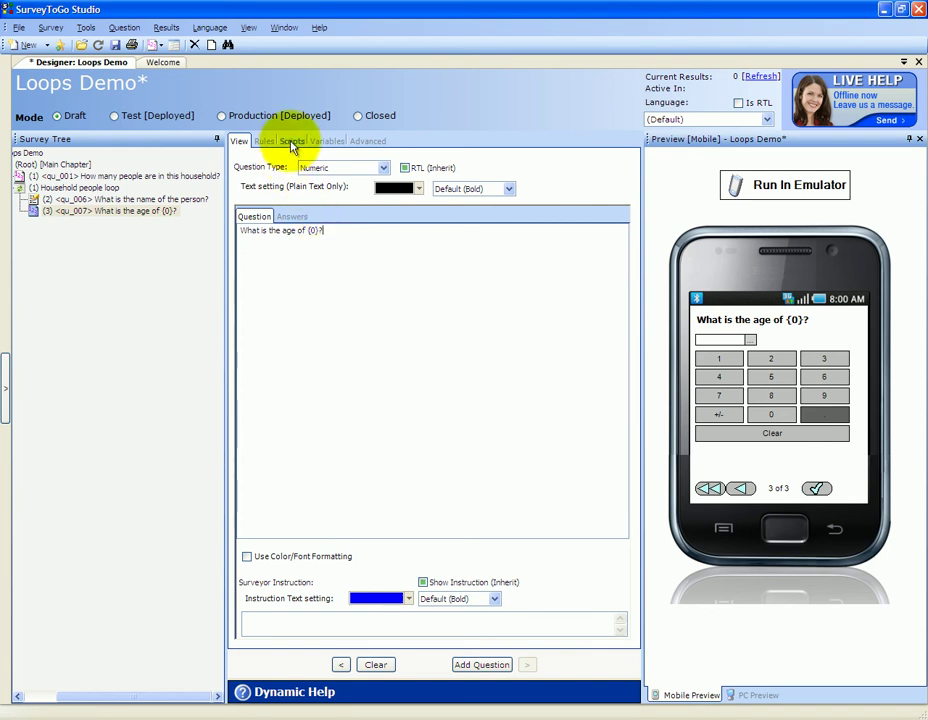
Enter SetTextFormat(CurrQues,Answer(2)); as the age question's start script.
{"action": "left_click", "coordinate": [292, 143]}
{"action": "left_click", "coordinate": [295, 223]}
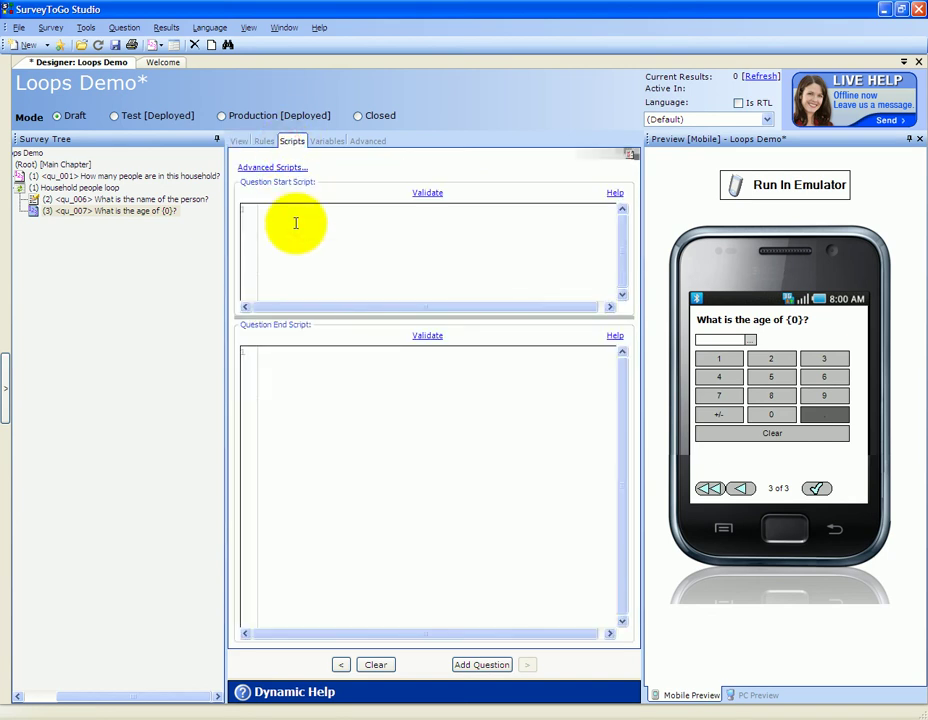
{"action": "type", "text": "SetTextFormat(CurrQues,"}
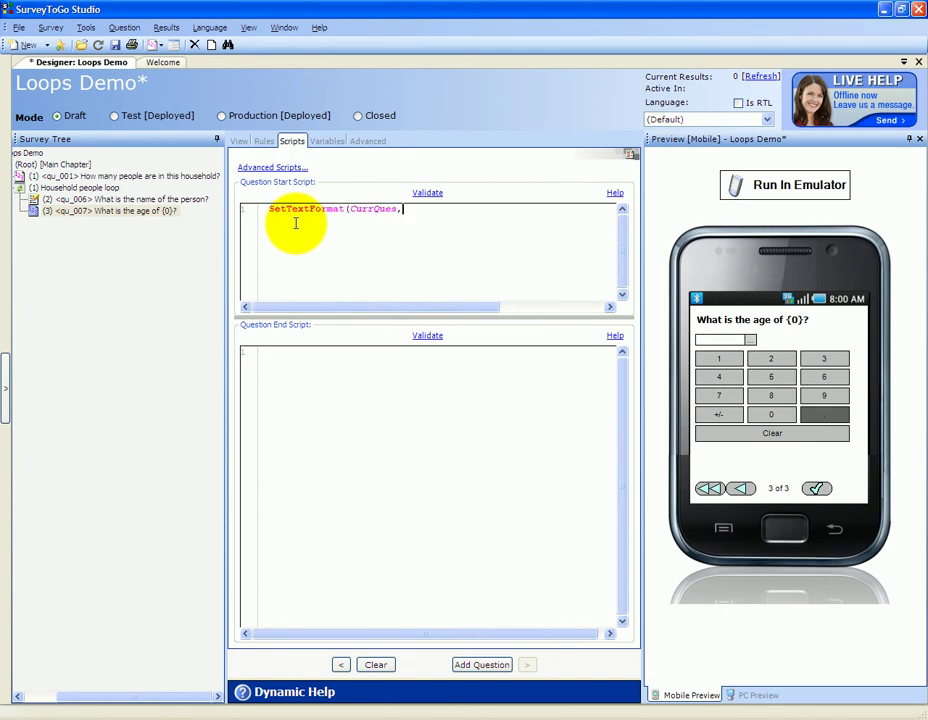
{"action": "type", "text": "Answer"}
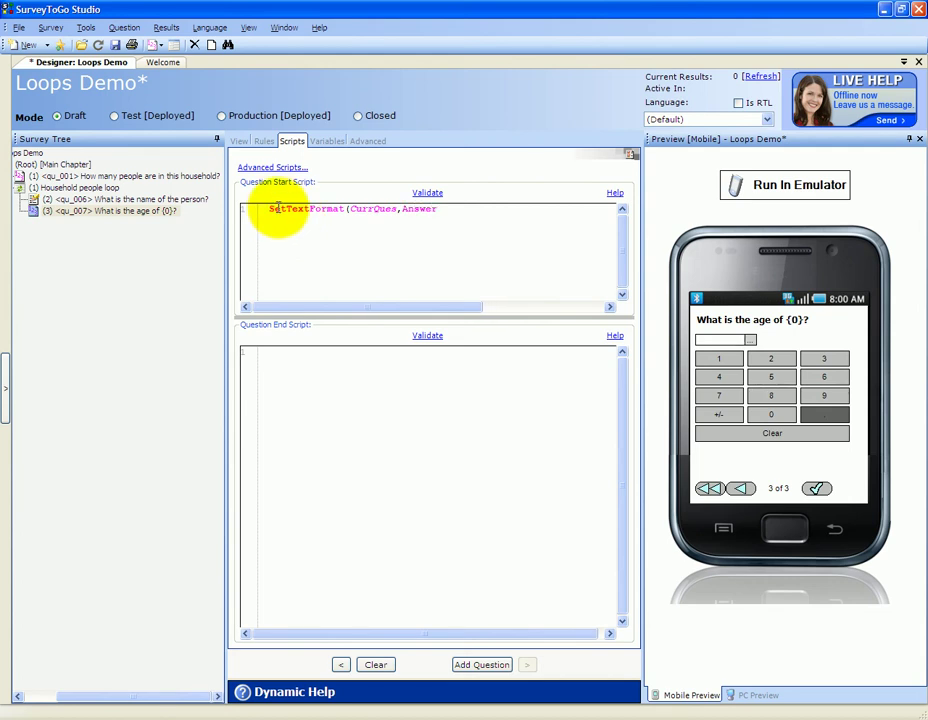
{"action": "type", "text": "(2"}
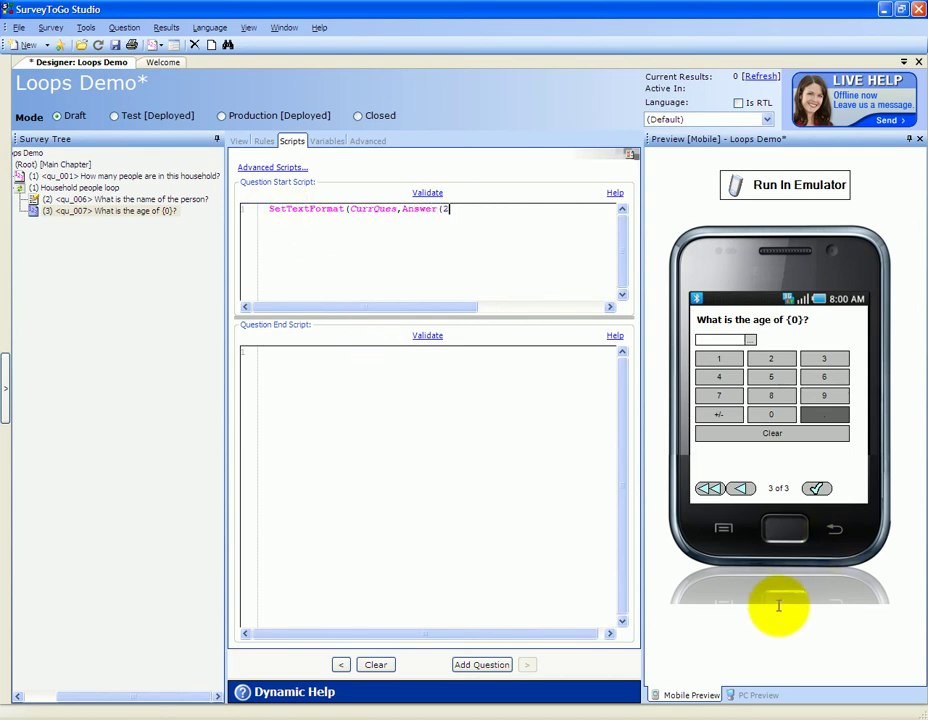
{"action": "type", "text": "));"}
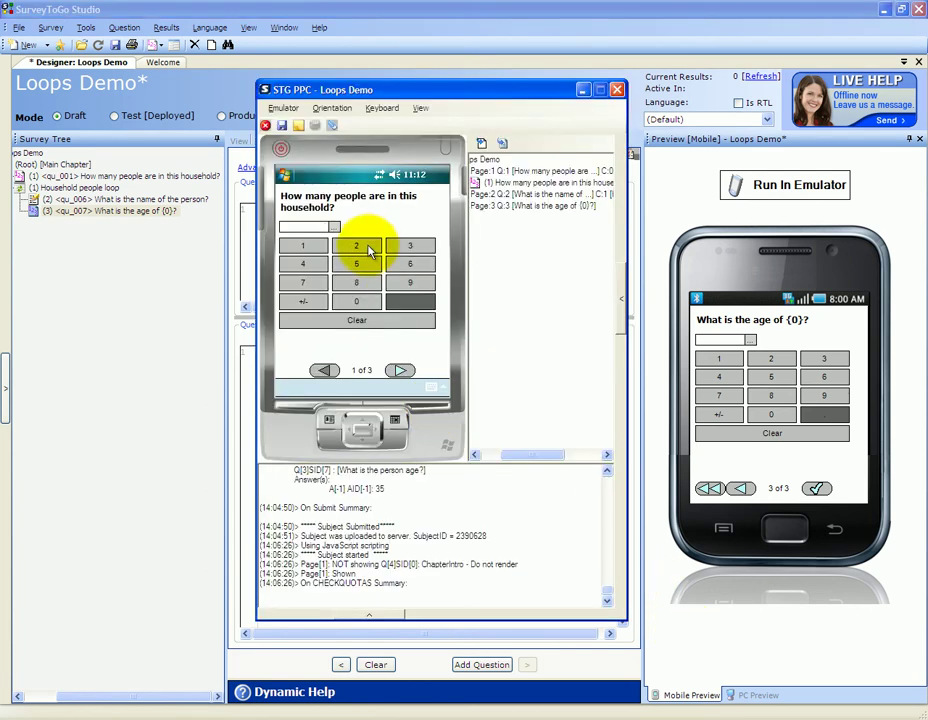
In the emulator, answer 2 for household size and name the first person David.
{"action": "left_click", "coordinate": [368, 250]}
{"action": "left_click", "coordinate": [399, 370]}
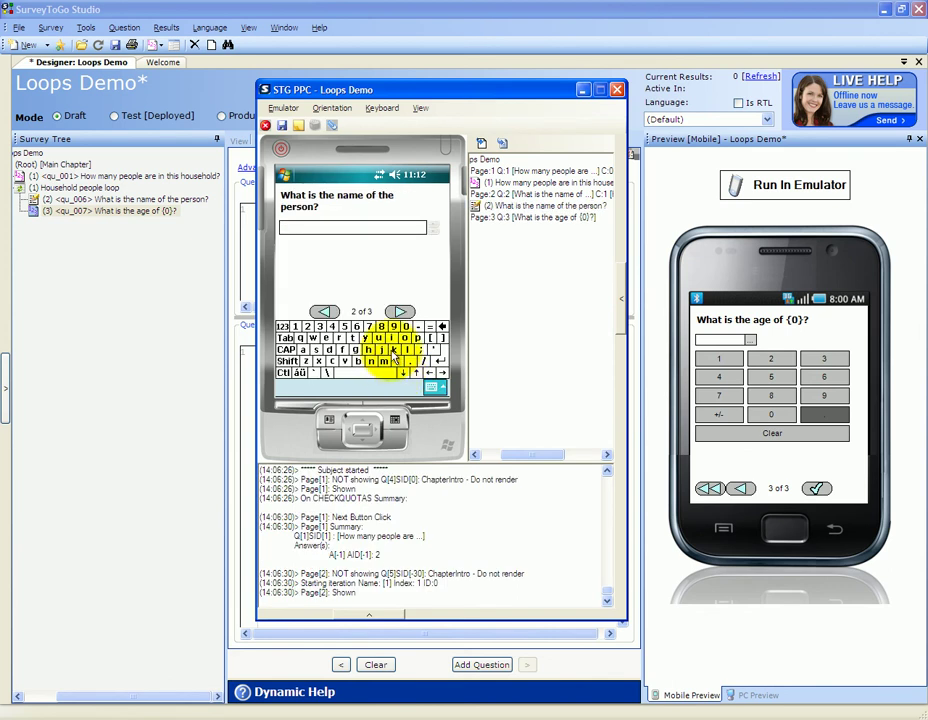
{"action": "left_click", "coordinate": [358, 230]}
{"action": "type", "text": "David"}
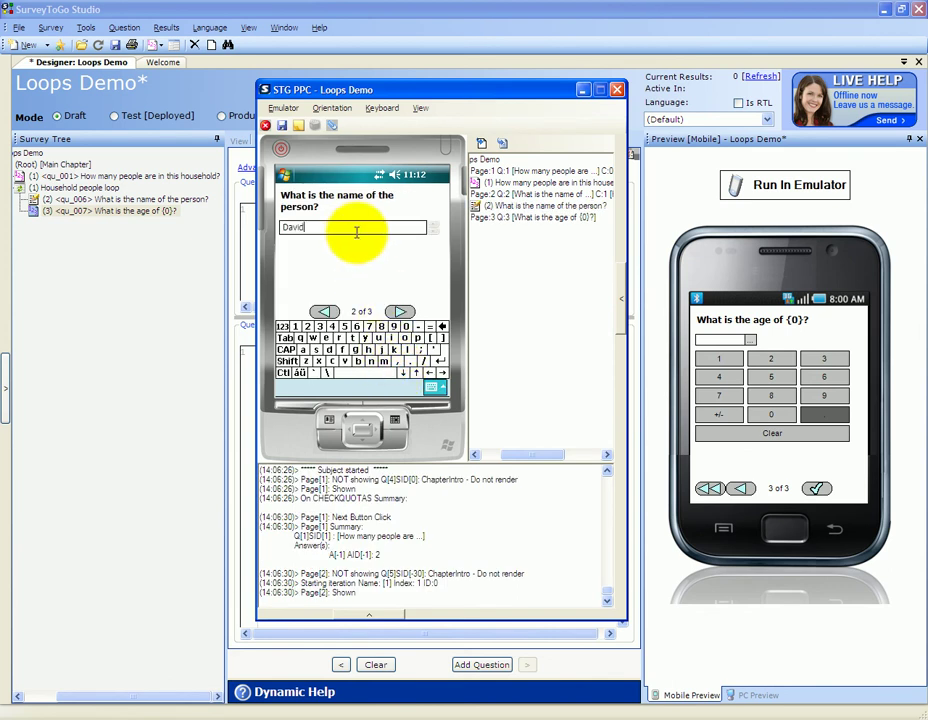
Give David's age as 35, move past Jim's name, and return to the loop settings.
{"action": "left_click", "coordinate": [399, 311]}
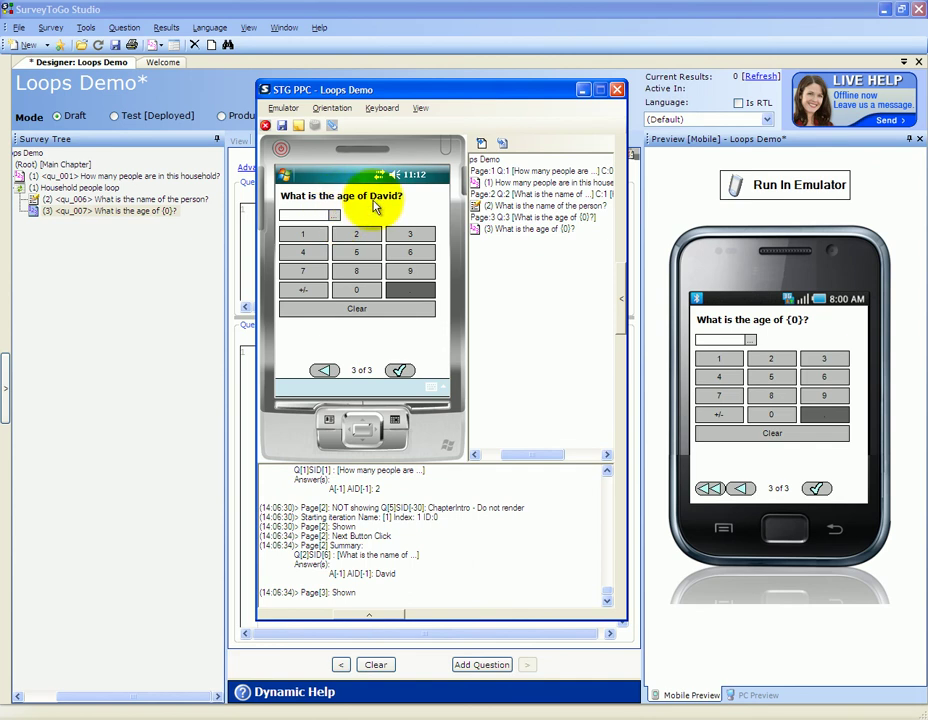
{"action": "left_click", "coordinate": [398, 231]}
{"action": "left_click", "coordinate": [371, 254]}
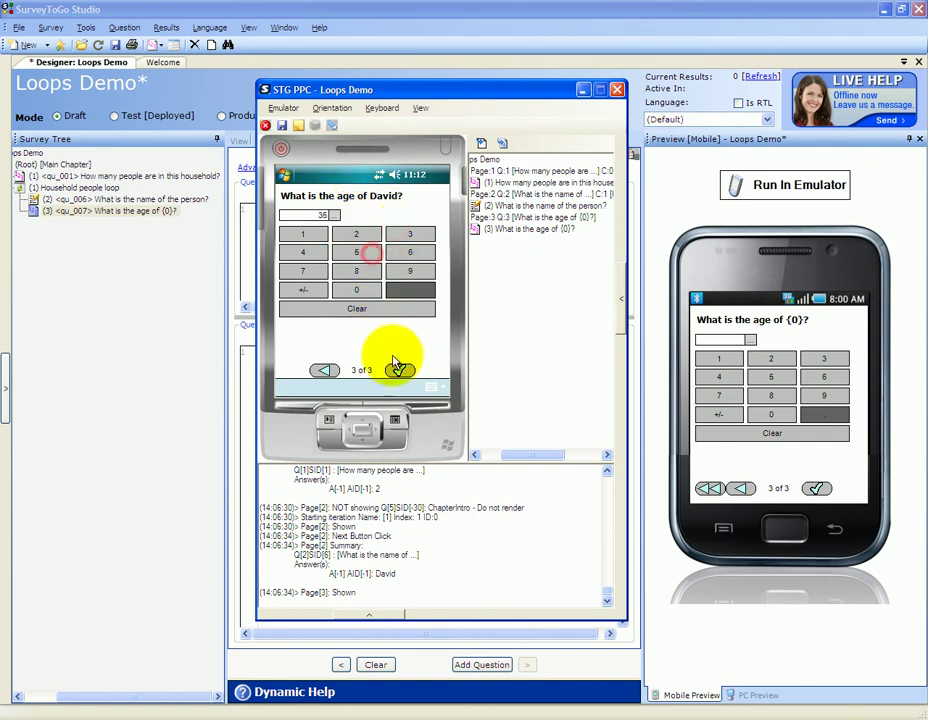
{"action": "left_click", "coordinate": [396, 368]}
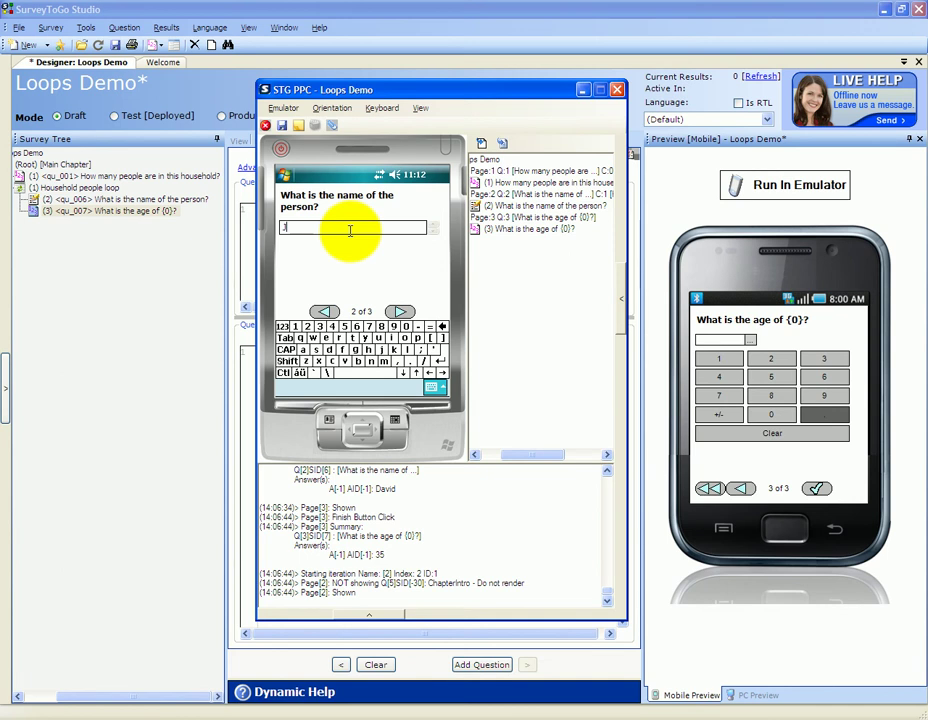
{"action": "left_click", "coordinate": [399, 311]}
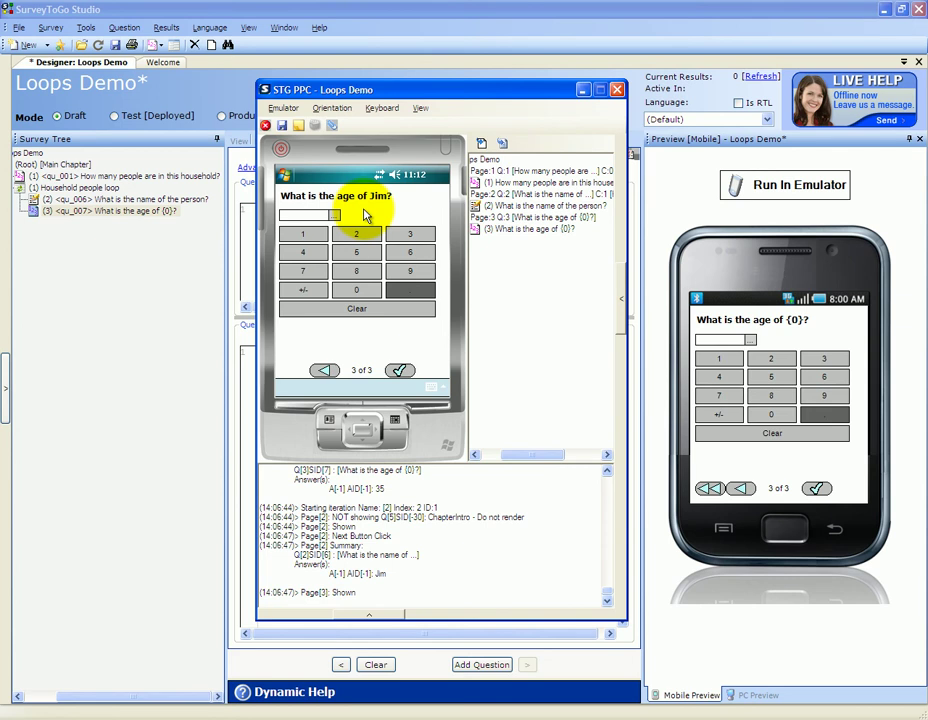
{"action": "left_click", "coordinate": [112, 189]}
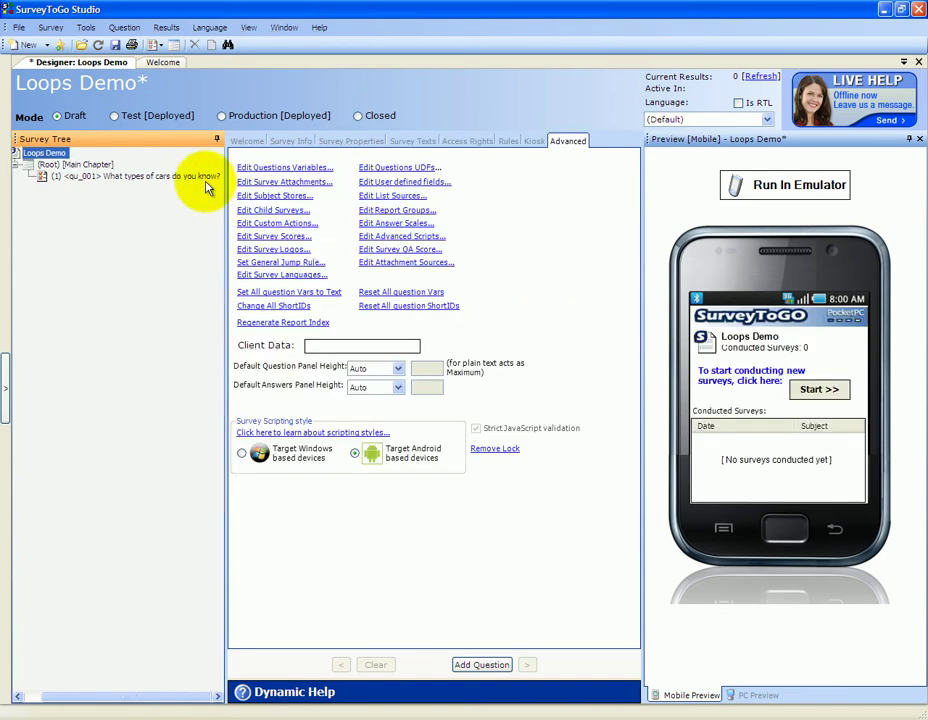
Open the 'What types of cars do you know?' question and review its text.
{"action": "left_click", "coordinate": [96, 180]}
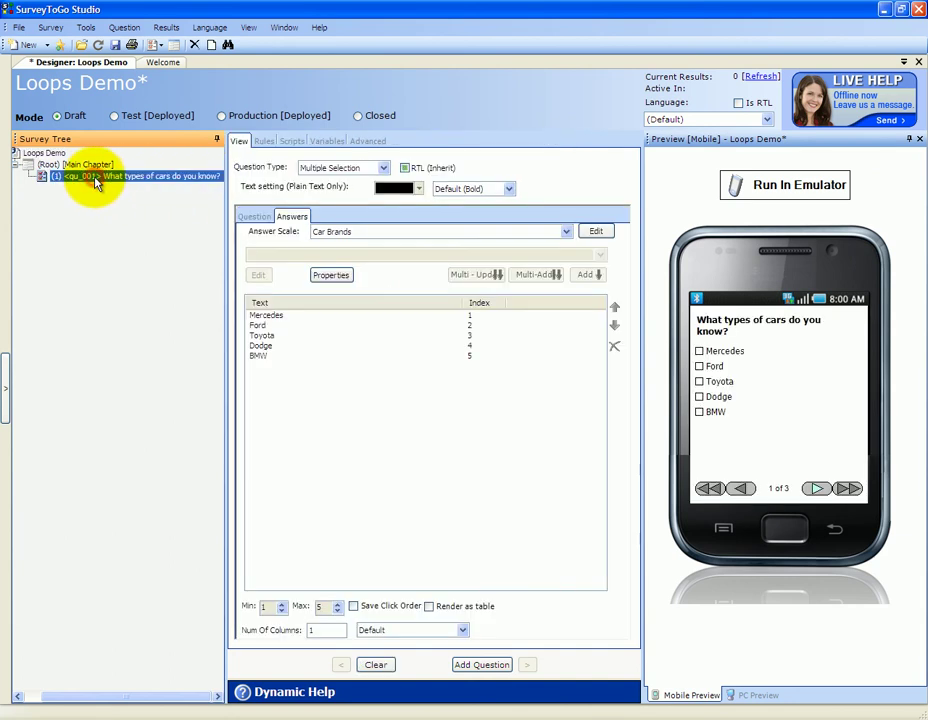
{"action": "left_click", "coordinate": [253, 216]}
{"action": "left_click_drag", "start_coordinate": [350, 231], "coordinate": [228, 228]}
{"action": "left_click", "coordinate": [321, 240]}
Review the Car Brands answers: Mercedes, Ford, Toyota, Dodge and BMW.
{"action": "left_click", "coordinate": [301, 219]}
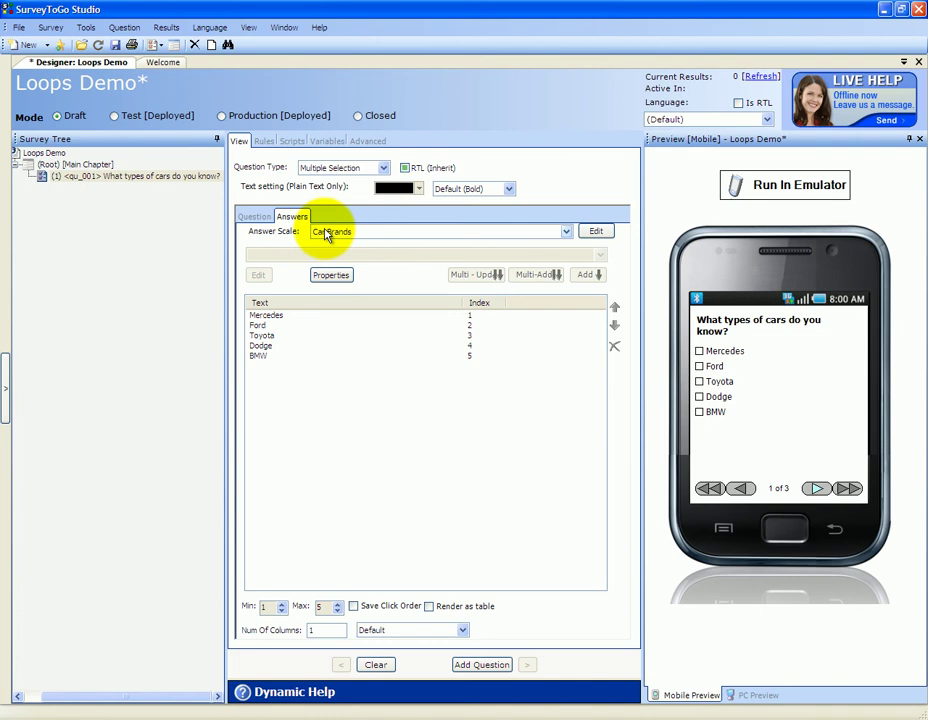
{"action": "left_click", "coordinate": [267, 315]}
{"action": "left_click", "coordinate": [268, 325]}
{"action": "left_click", "coordinate": [268, 335]}
{"action": "left_click", "coordinate": [270, 346]}
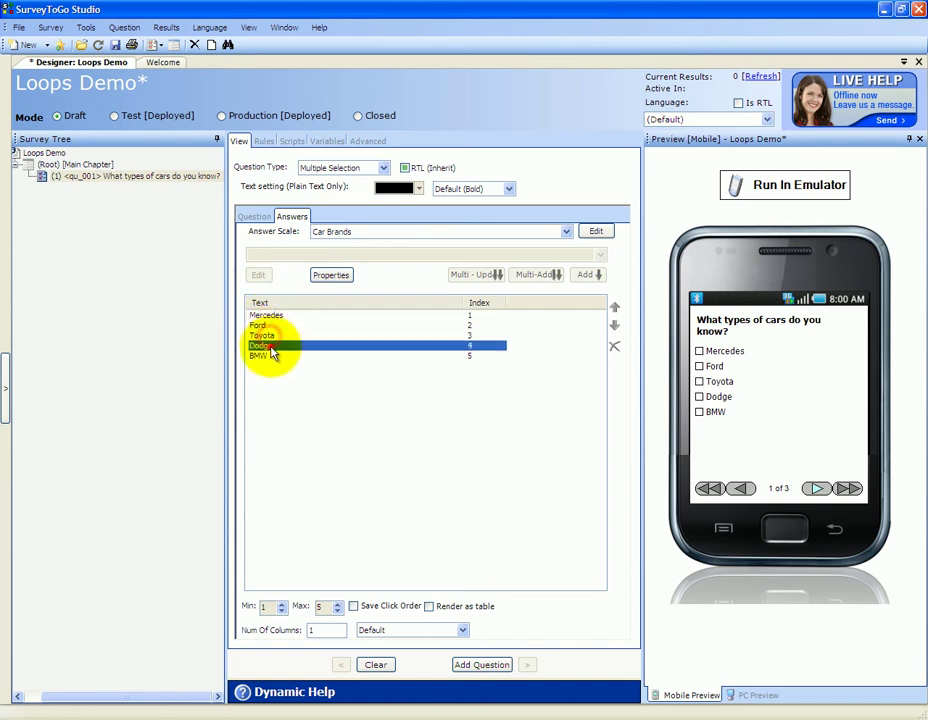
{"action": "left_click", "coordinate": [272, 356]}
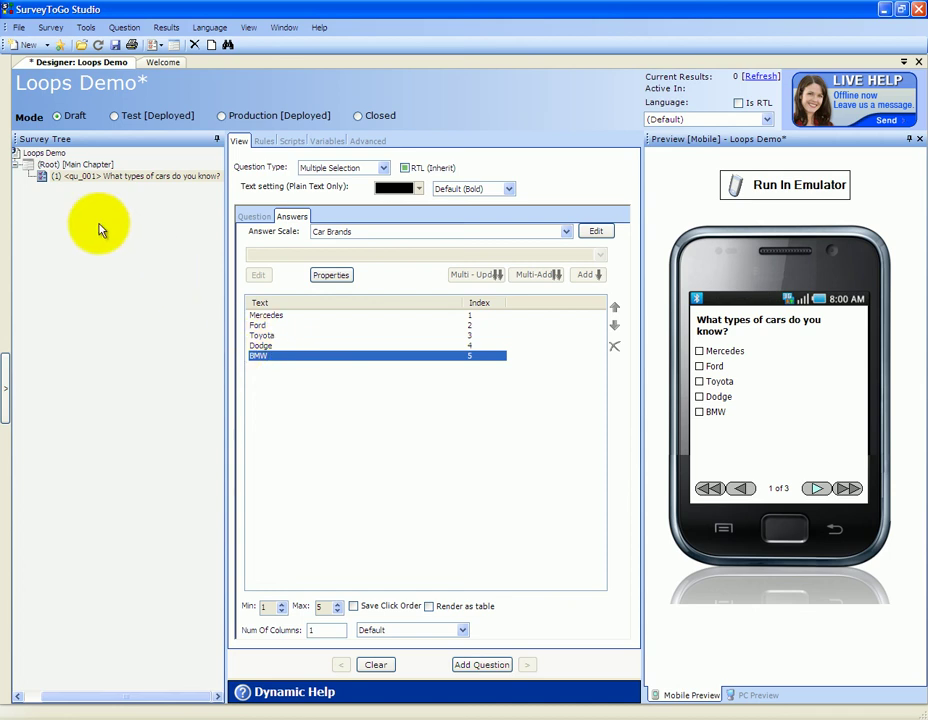
Add a sub-chapter under the main chapter and name it 'Car types loop'.
{"action": "left_click", "coordinate": [47, 167]}
{"action": "right_click", "coordinate": [48, 166]}
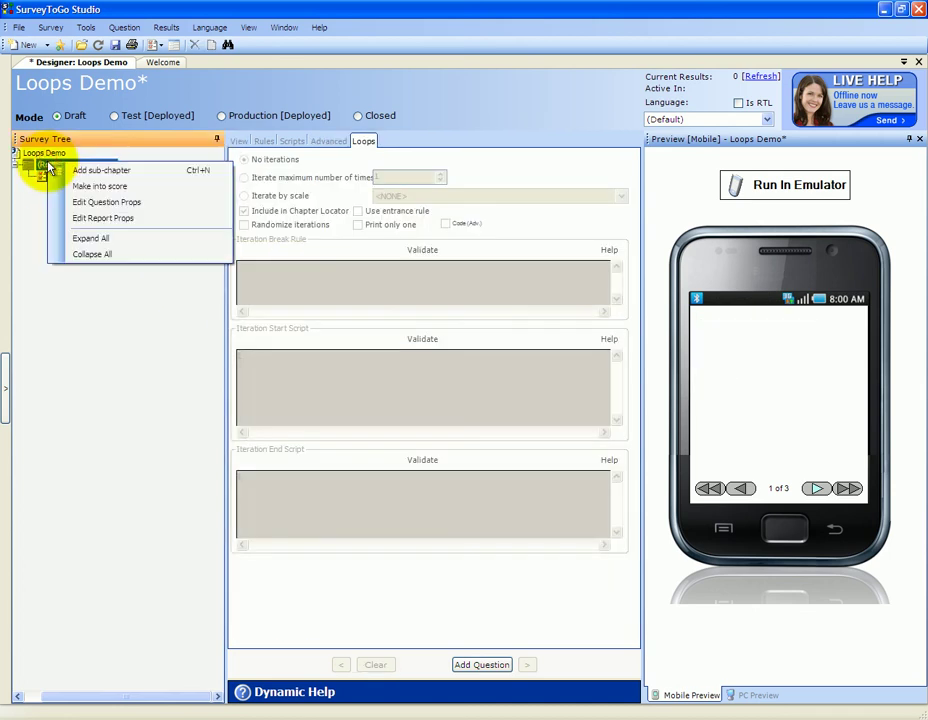
{"action": "left_click", "coordinate": [64, 170]}
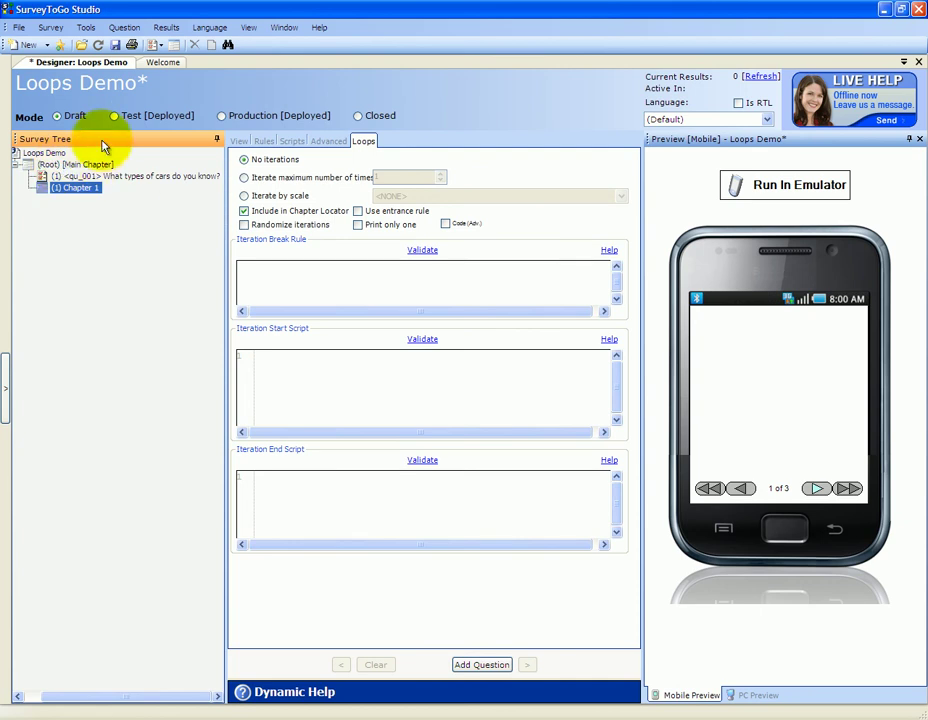
{"action": "left_click", "coordinate": [240, 143]}
{"action": "left_click_drag", "start_coordinate": [345, 173], "coordinate": [269, 182]}
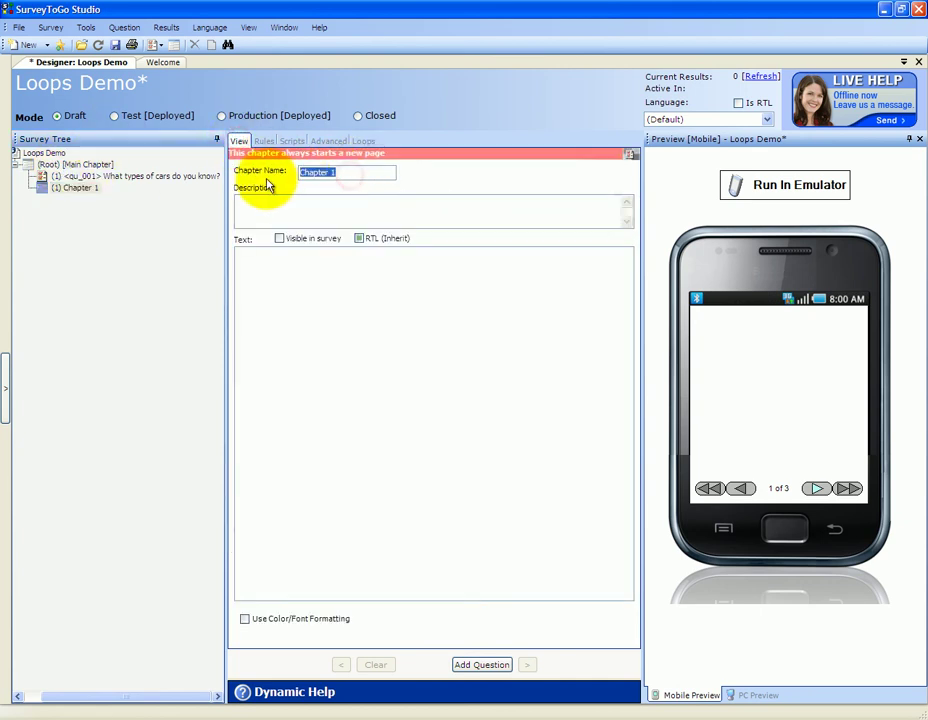
{"action": "type", "text": "Car types loop"}
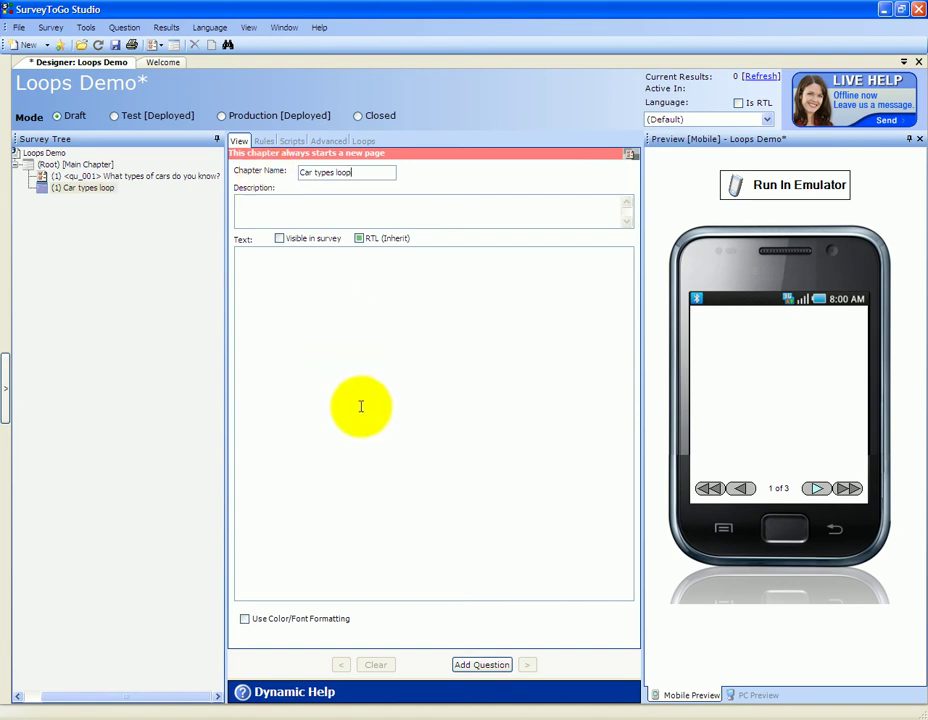
Add a single-choice question reading "How much do you like this type of car?".
{"action": "left_click", "coordinate": [483, 664]}
{"action": "left_click", "coordinate": [331, 167]}
{"action": "left_click", "coordinate": [331, 182]}
{"action": "left_click", "coordinate": [302, 261]}
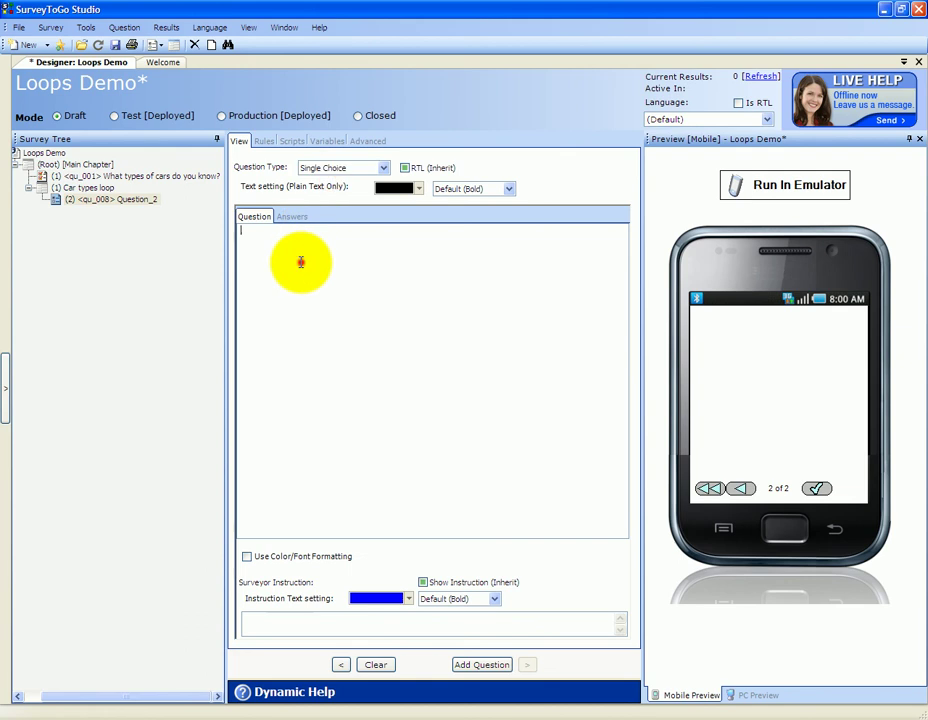
{"action": "type", "text": "How m"}
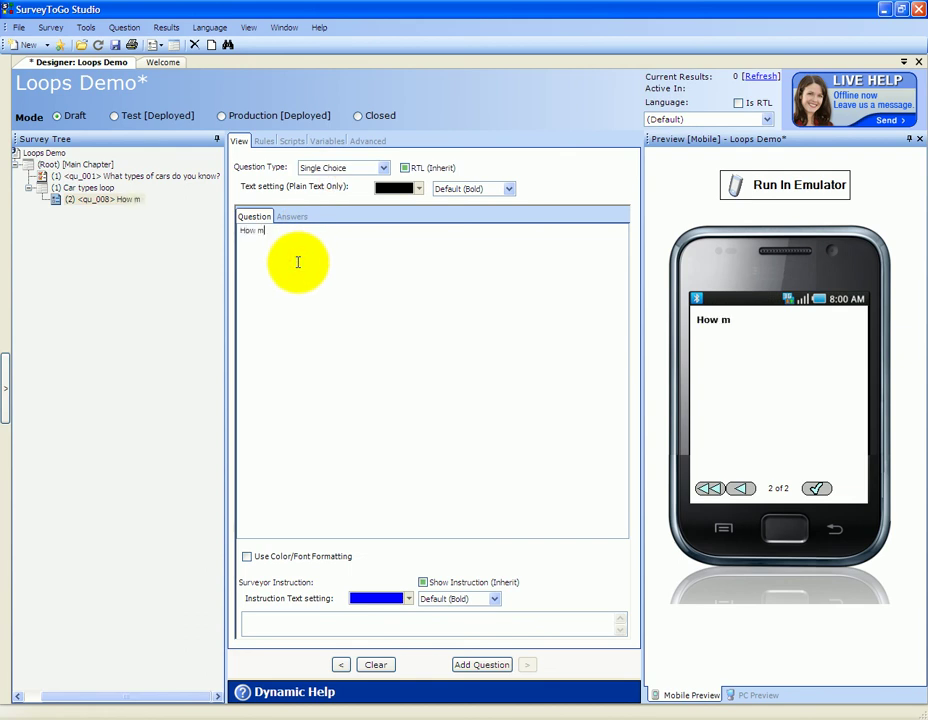
{"action": "type", "text": "auhch do you kli"}
{"action": "key", "text": "BackSpace"}
{"action": "type", "text": "lik"}
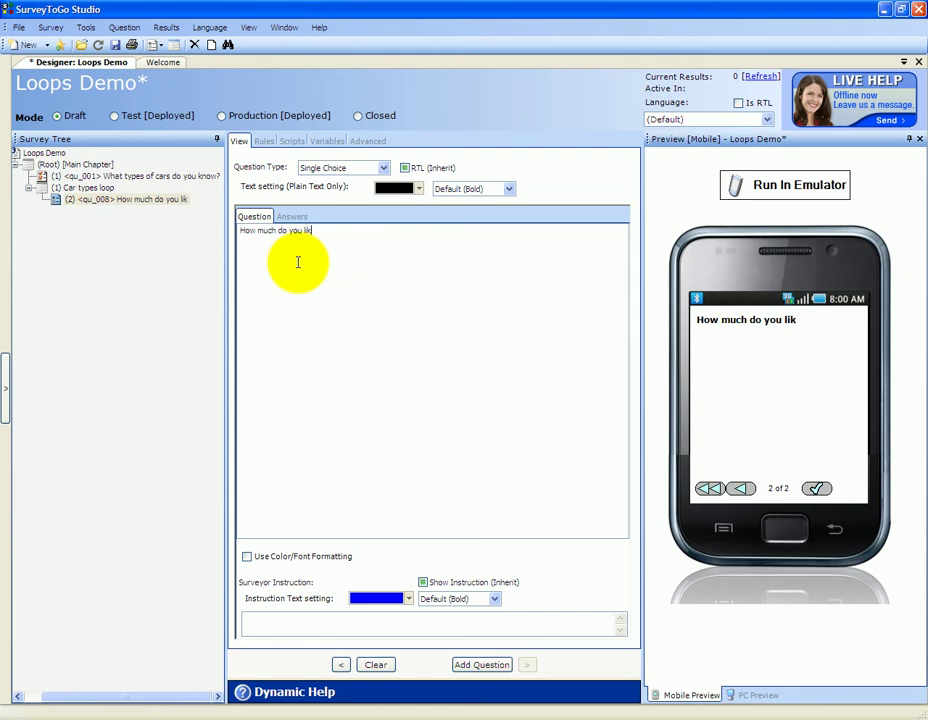
{"action": "type", "text": "e this type of cr"}
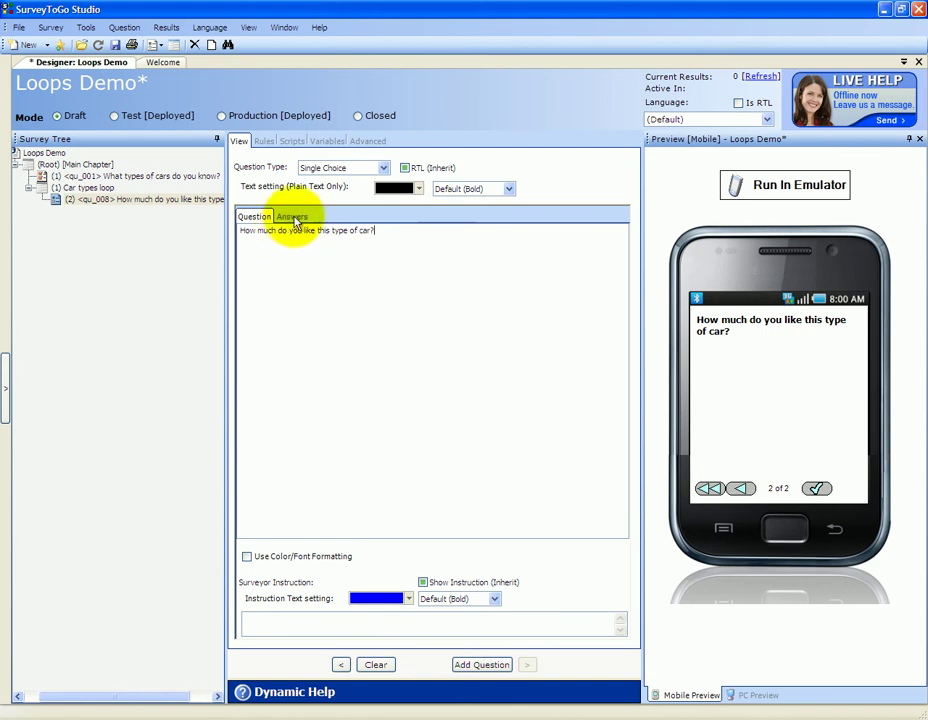
Give the question the answers 1, 2, 3, 4 and 5.
{"action": "left_click", "coordinate": [293, 217]}
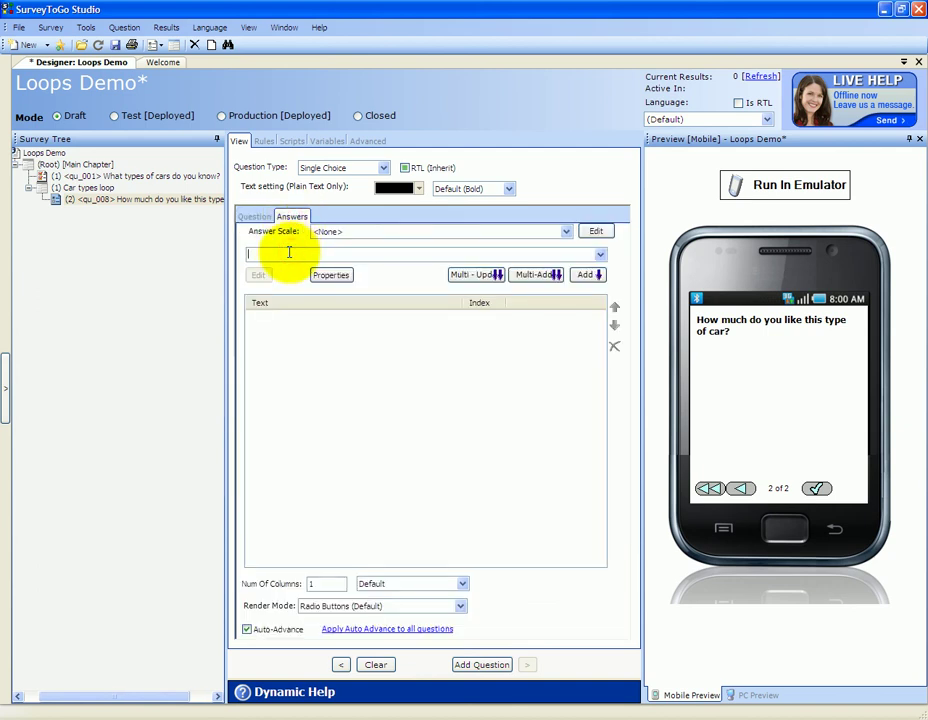
{"action": "key", "text": "Return"}
{"action": "type", "text": "2"}
{"action": "key", "text": "Return"}
{"action": "type", "text": "3"}
{"action": "key", "text": "Return"}
{"action": "type", "text": "4"}
{"action": "key", "text": "Return"}
{"action": "type", "text": "5"}
{"action": "key", "text": "Return"}
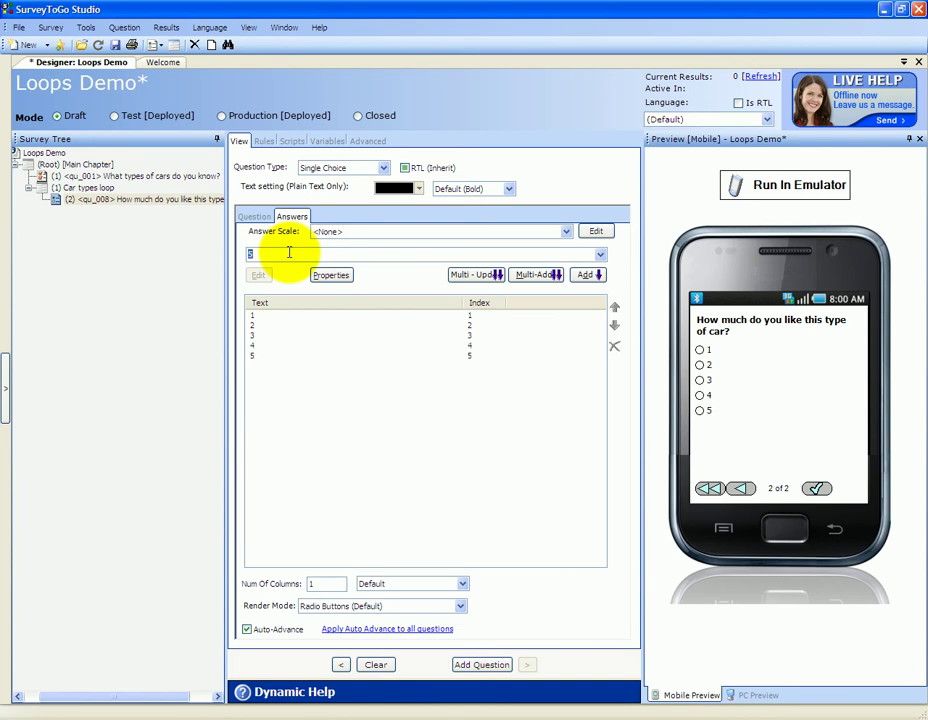
{"action": "left_click", "coordinate": [112, 188]}
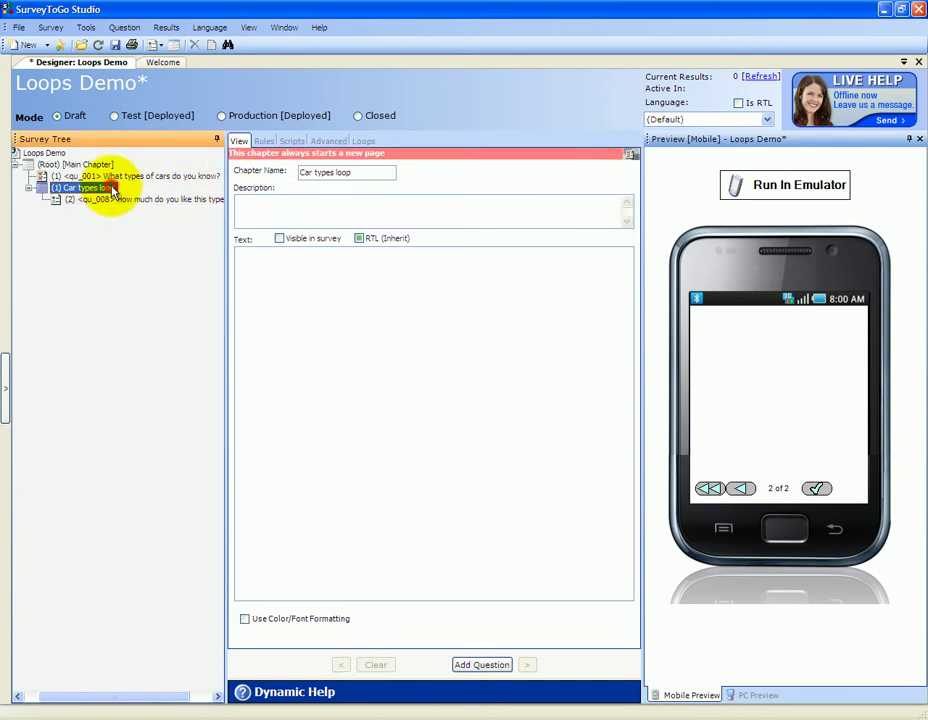
Set the Car types loop chapter to iterate by the Car Brands scale.
{"action": "left_click", "coordinate": [362, 141]}
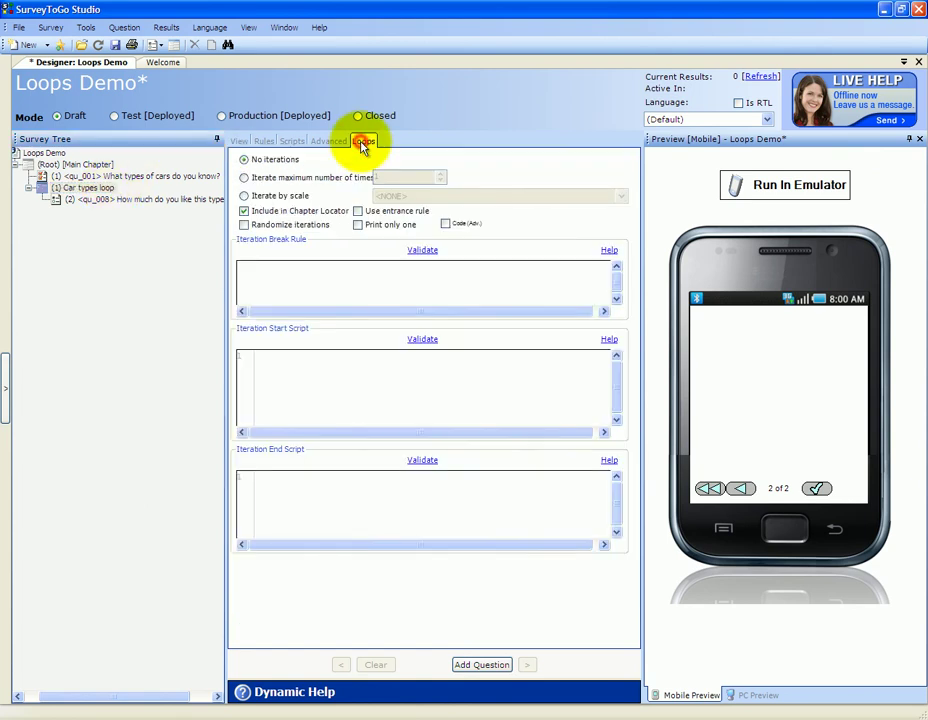
{"action": "left_click", "coordinate": [268, 197]}
{"action": "left_click", "coordinate": [386, 196]}
{"action": "left_click", "coordinate": [385, 228]}
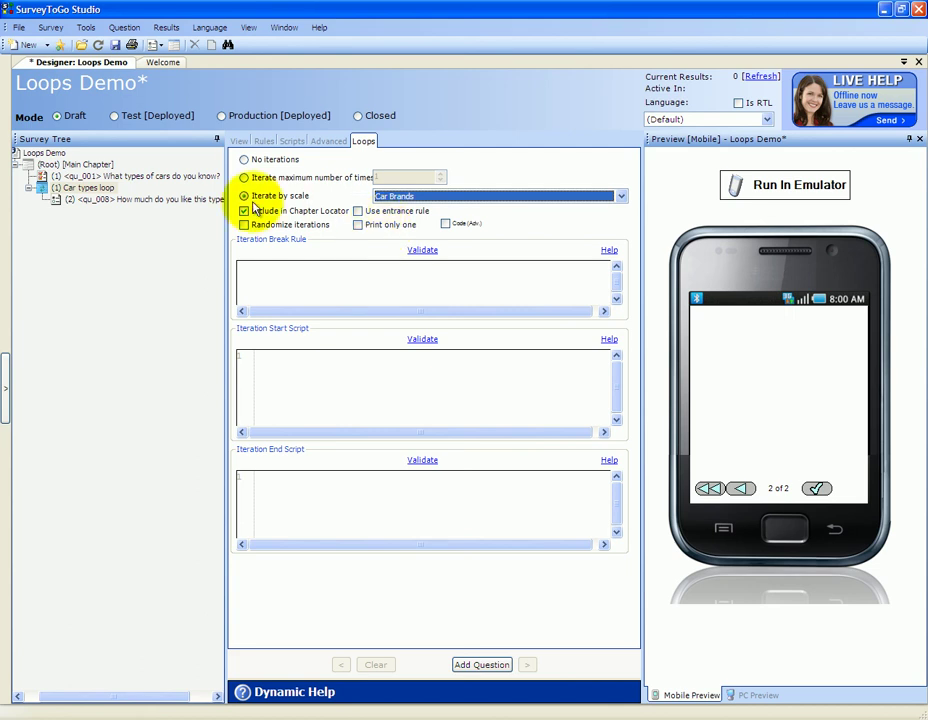
{"action": "left_click", "coordinate": [152, 178]}
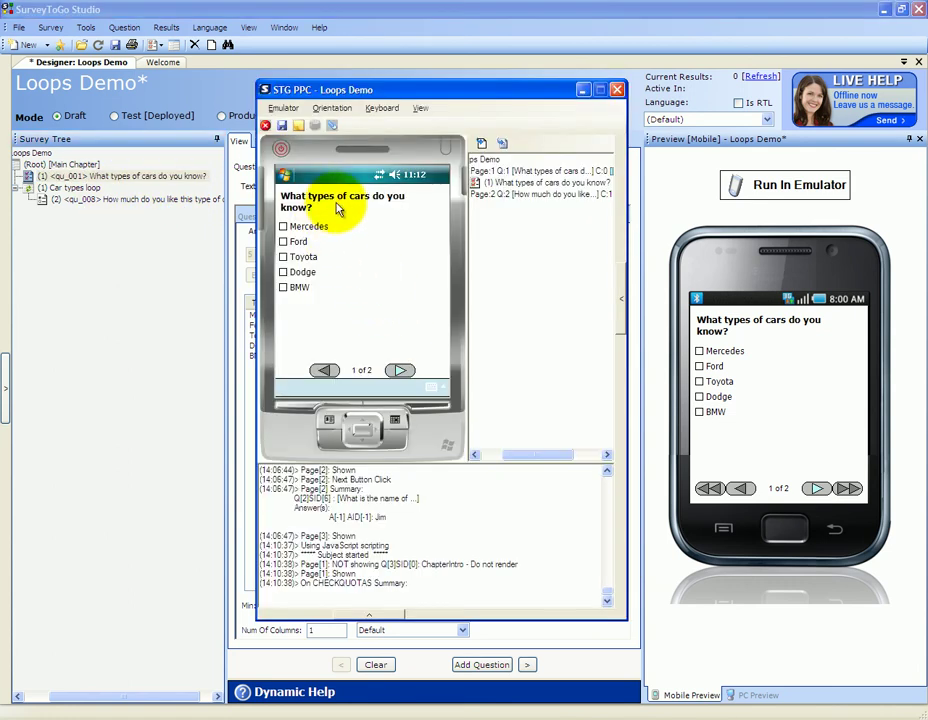
In the emulator, tick Mercedes and Ford, then rate each looped car through Dodge's iteration.
{"action": "left_click", "coordinate": [290, 226]}
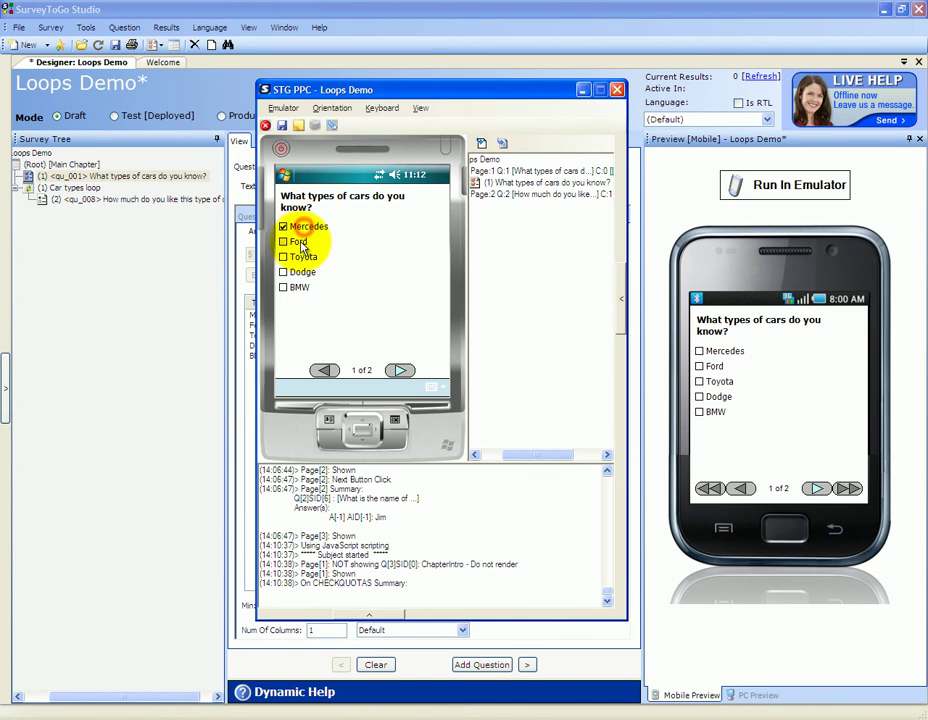
{"action": "left_click", "coordinate": [298, 241]}
{"action": "left_click", "coordinate": [401, 370]}
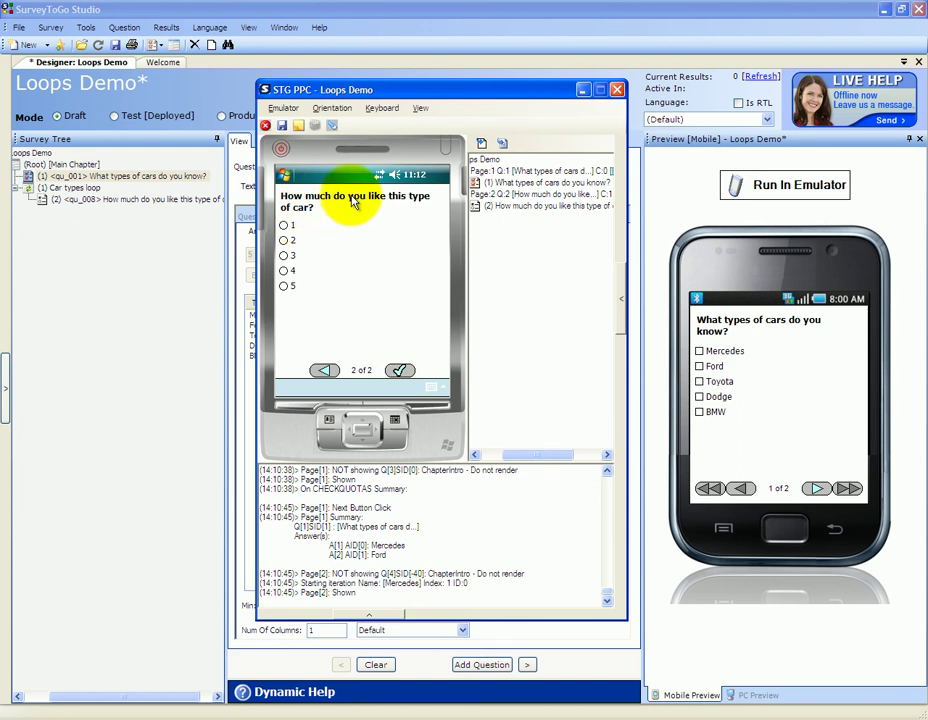
{"action": "left_click", "coordinate": [285, 242]}
{"action": "left_click", "coordinate": [285, 242]}
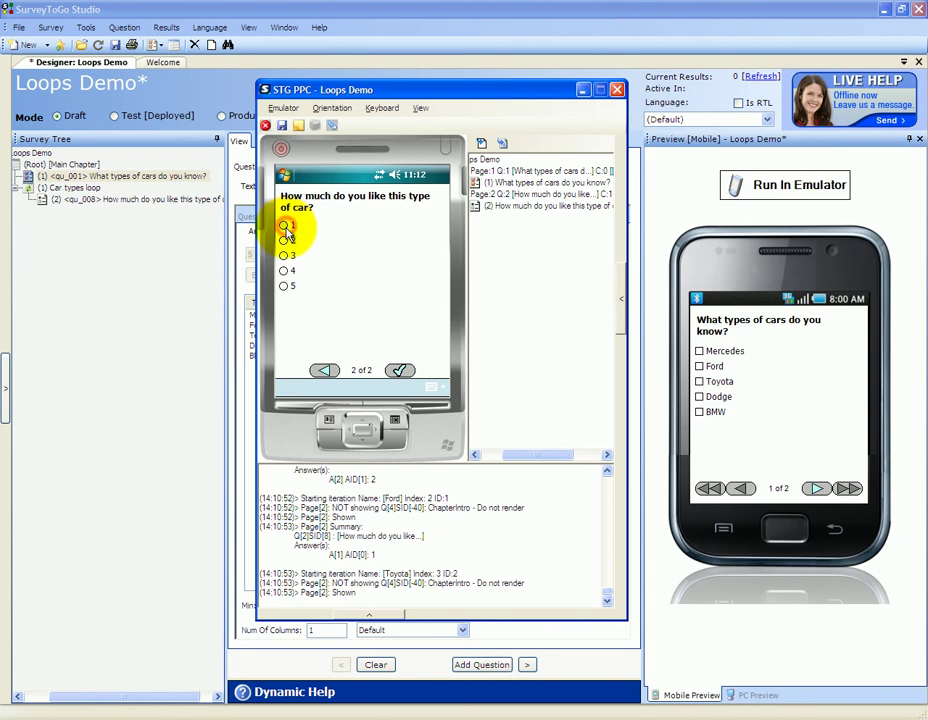
{"action": "left_click", "coordinate": [287, 246]}
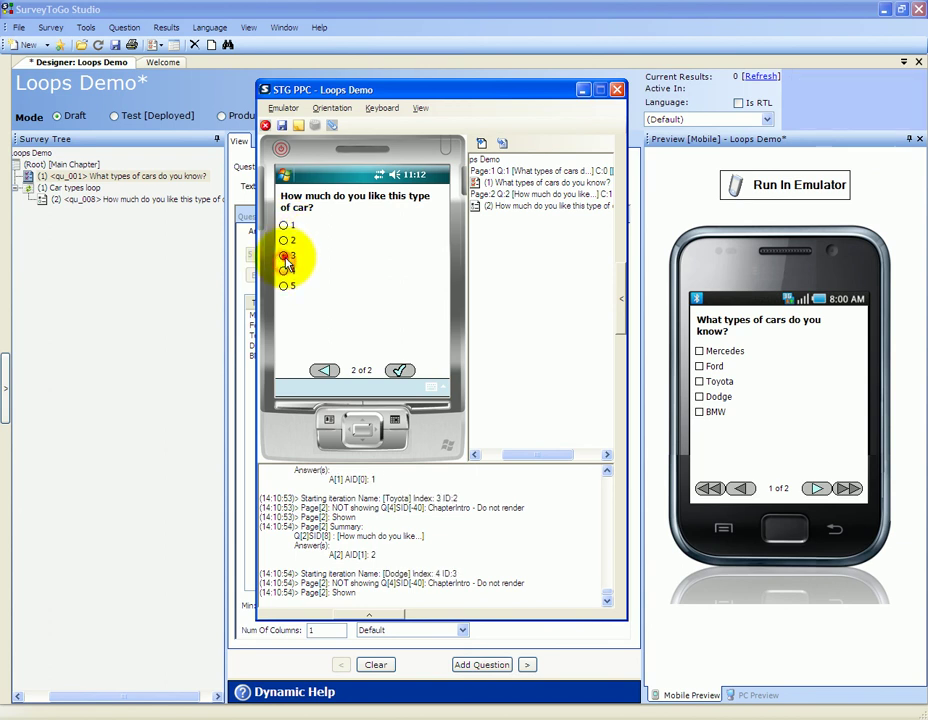
{"action": "left_click", "coordinate": [286, 255]}
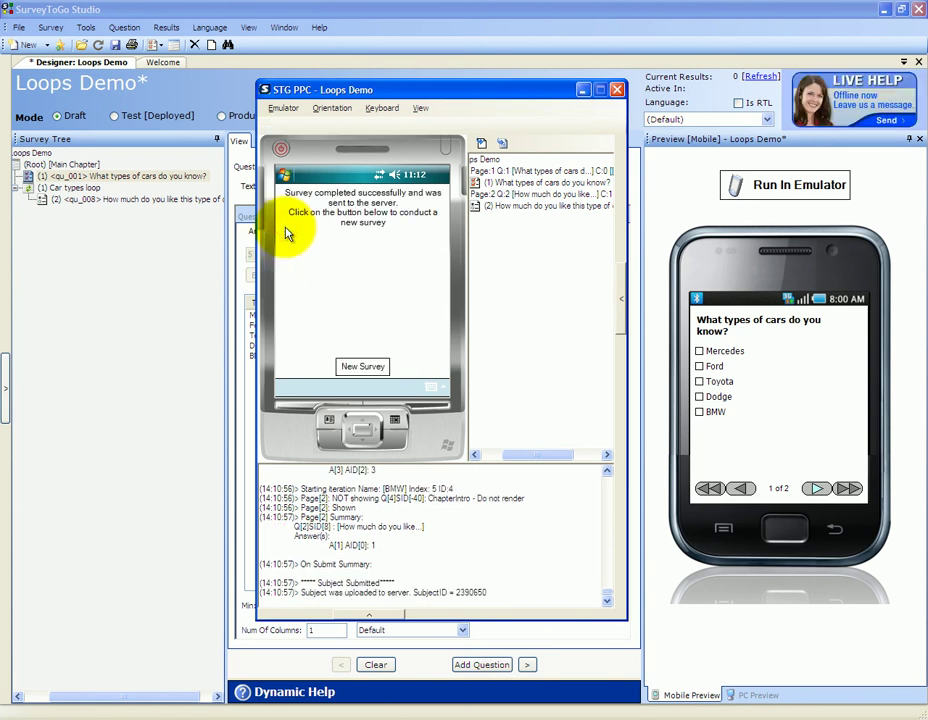
Replace 'this type of car' in the rating question with the @_@ITERNAME@_@ placeholder.
{"action": "left_click", "coordinate": [181, 200]}
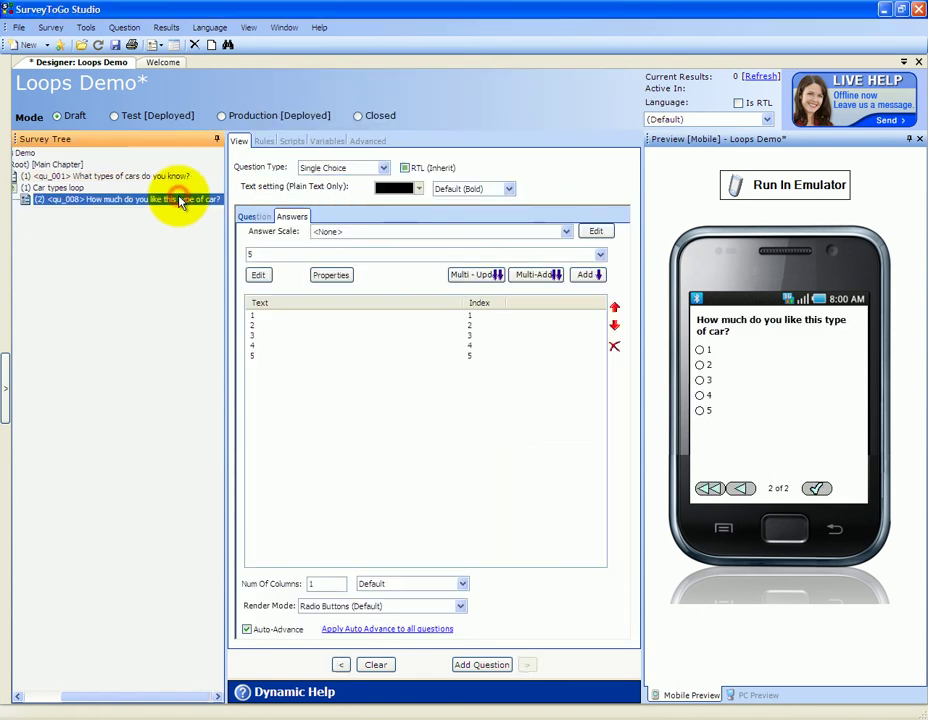
{"action": "left_click", "coordinate": [255, 217]}
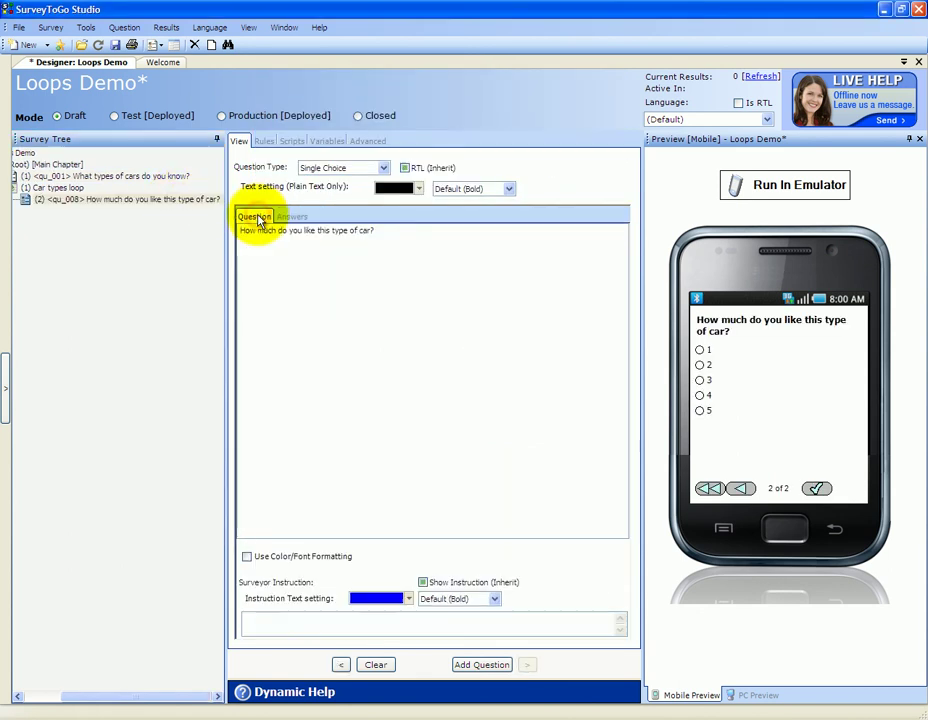
{"action": "left_click", "coordinate": [320, 233]}
{"action": "key", "text": "shift+Right"}
{"action": "key", "text": "shift+Right"}
{"action": "key", "text": "shift+Right"}
{"action": "key", "text": "shift+Right"}
{"action": "key", "text": "shift+Right"}
{"action": "key", "text": "shift+Right"}
{"action": "key", "text": "shift+Right"}
{"action": "key", "text": "shift+Right"}
{"action": "key", "text": "shift+Right"}
{"action": "key", "text": "shift+Right"}
{"action": "key", "text": "shift+Right"}
{"action": "key", "text": "shift+Right"}
{"action": "key", "text": "shift+Right"}
{"action": "key", "text": "shift+Right"}
{"action": "key", "text": "shift+Right"}
{"action": "key", "text": "shift+Right"}
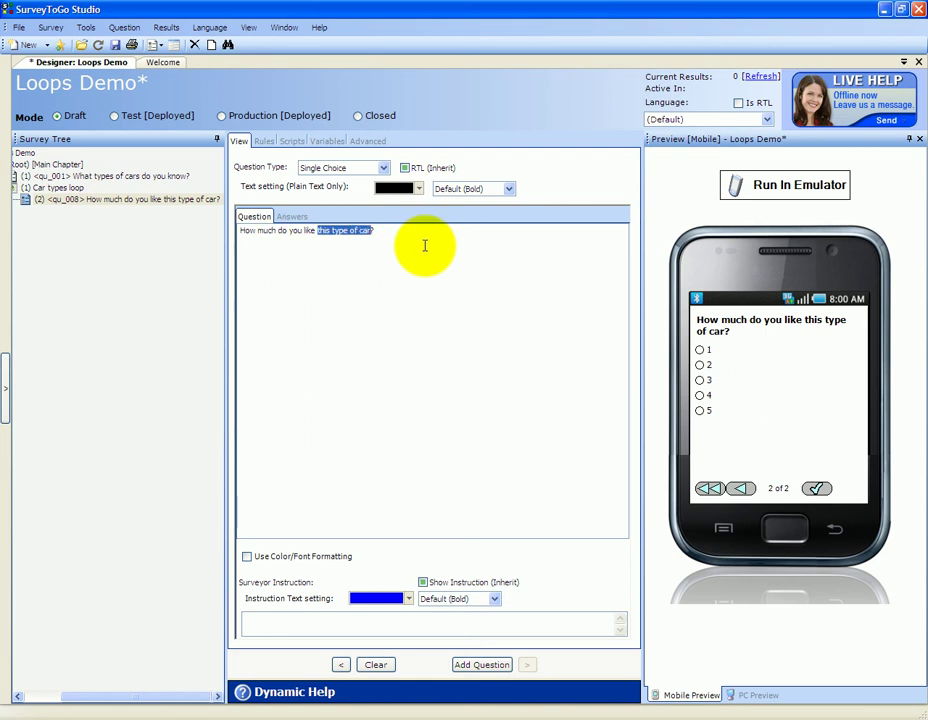
{"action": "key", "text": "BackSpace"}
{"action": "type", "text": "@_@"}
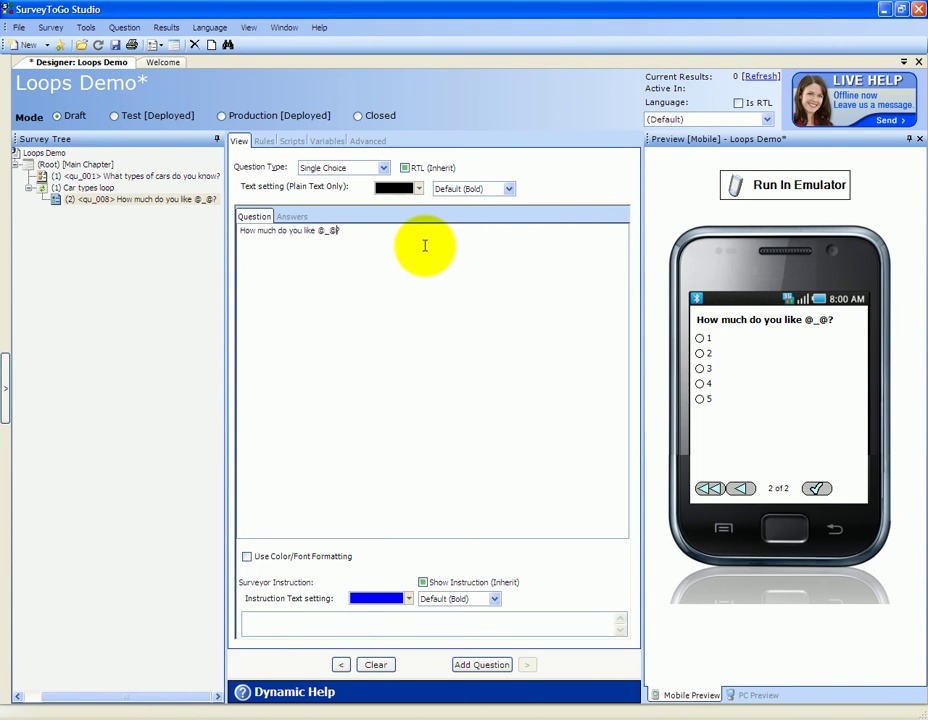
{"action": "type", "text": "ITER"}
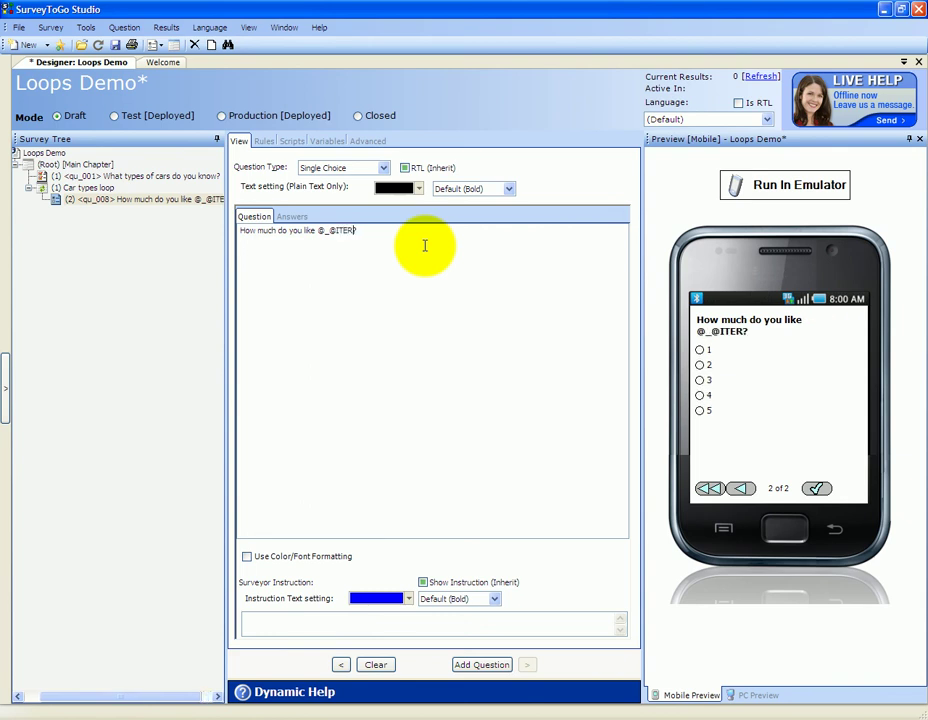
{"action": "type", "text": "NAME@_@"}
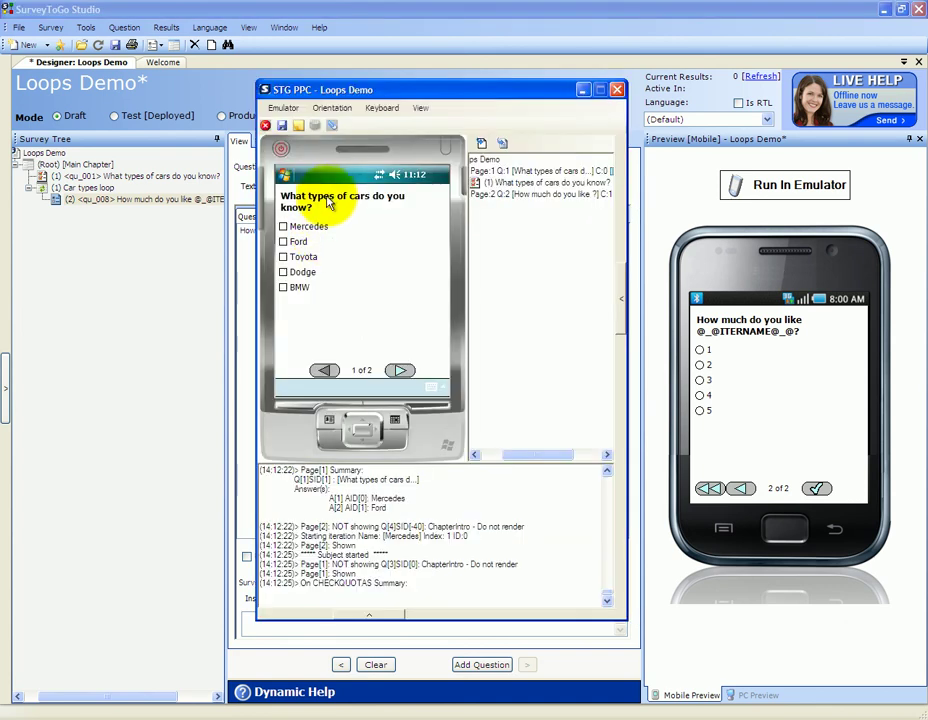
In the emulator, tick Mercedes and Ford and move on to the rating questions.
{"action": "left_click", "coordinate": [298, 226]}
{"action": "left_click", "coordinate": [298, 241]}
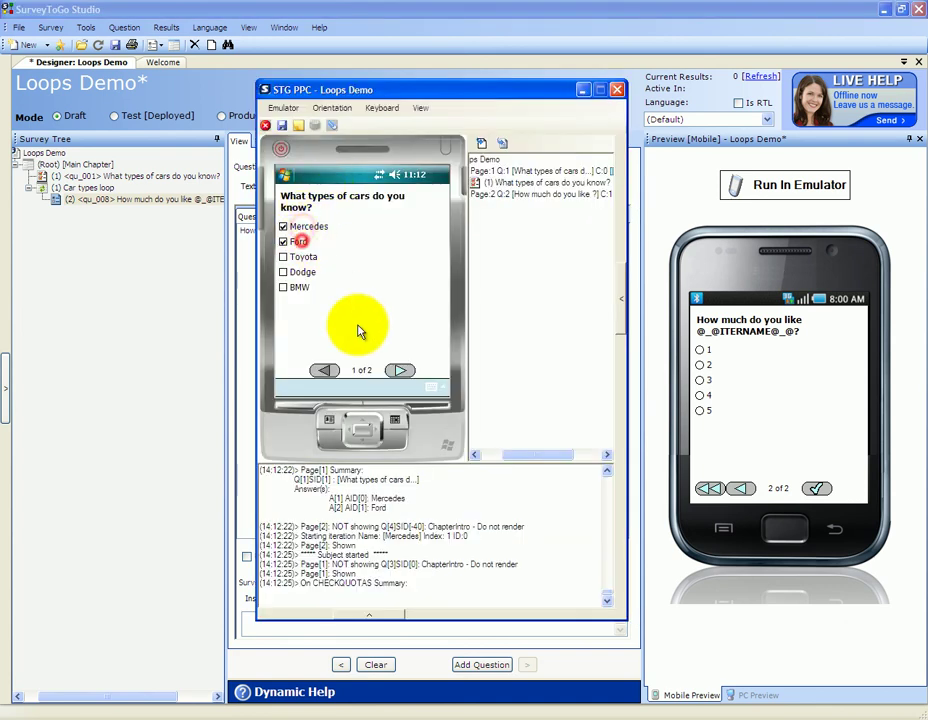
{"action": "left_click", "coordinate": [399, 370]}
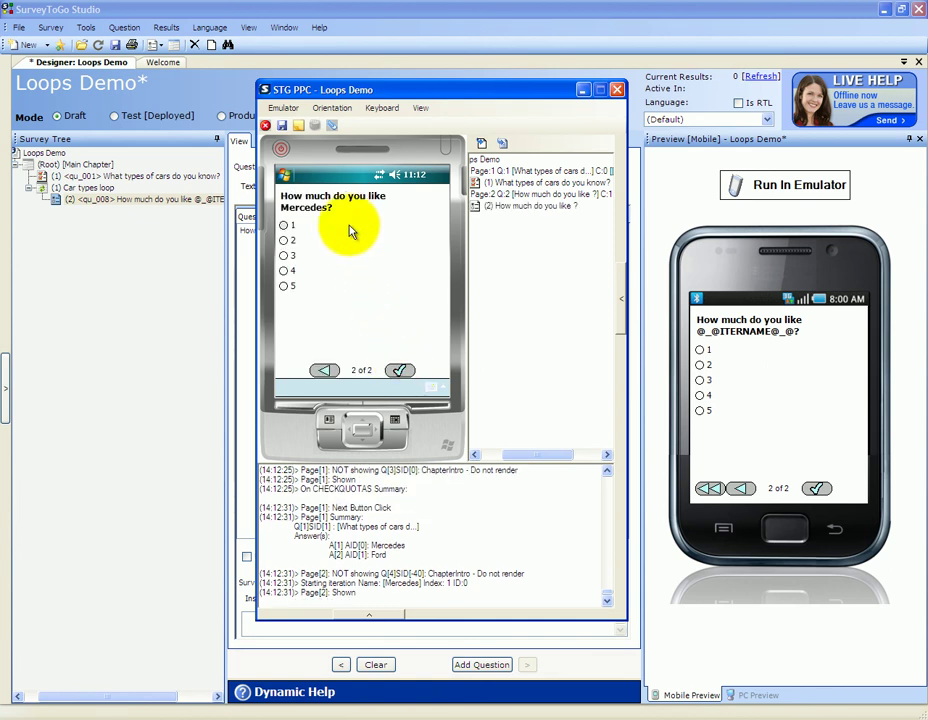
Rate Mercedes 2, Ford 3, Toyota 3, Dodge 4 and BMW 4, then open the Car types loop chapter.
{"action": "left_click", "coordinate": [286, 241]}
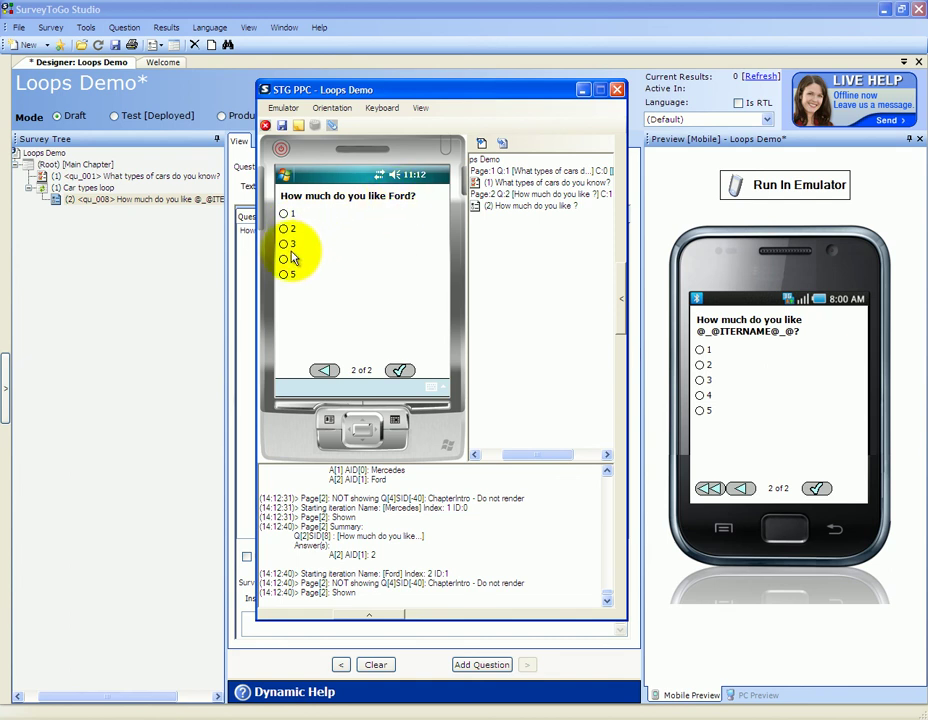
{"action": "left_click", "coordinate": [287, 244]}
{"action": "left_click", "coordinate": [285, 248]}
{"action": "left_click", "coordinate": [285, 257]}
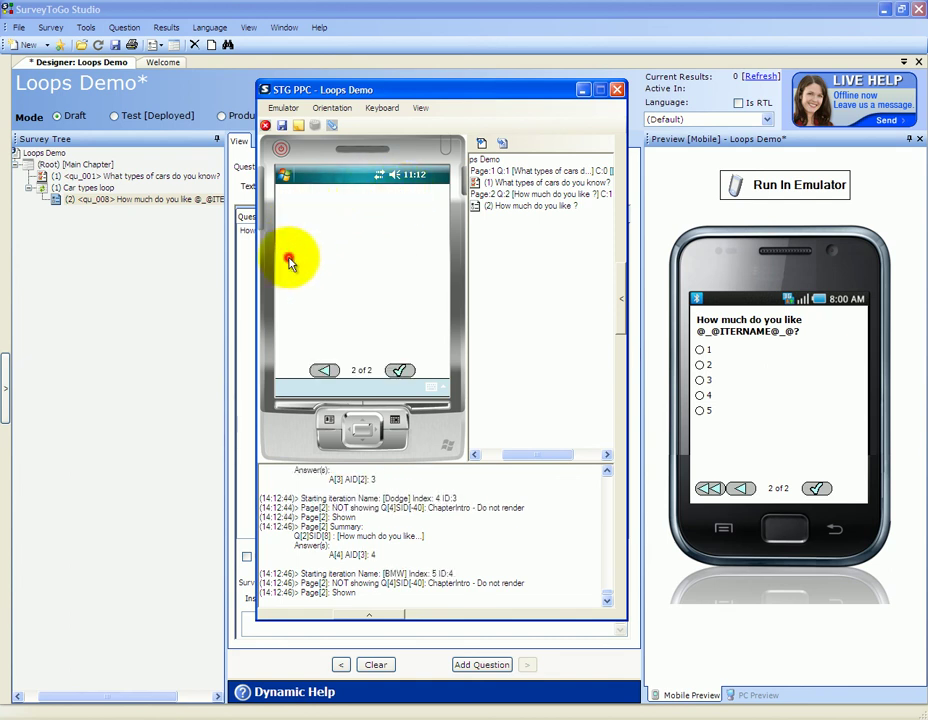
{"action": "left_click", "coordinate": [288, 258]}
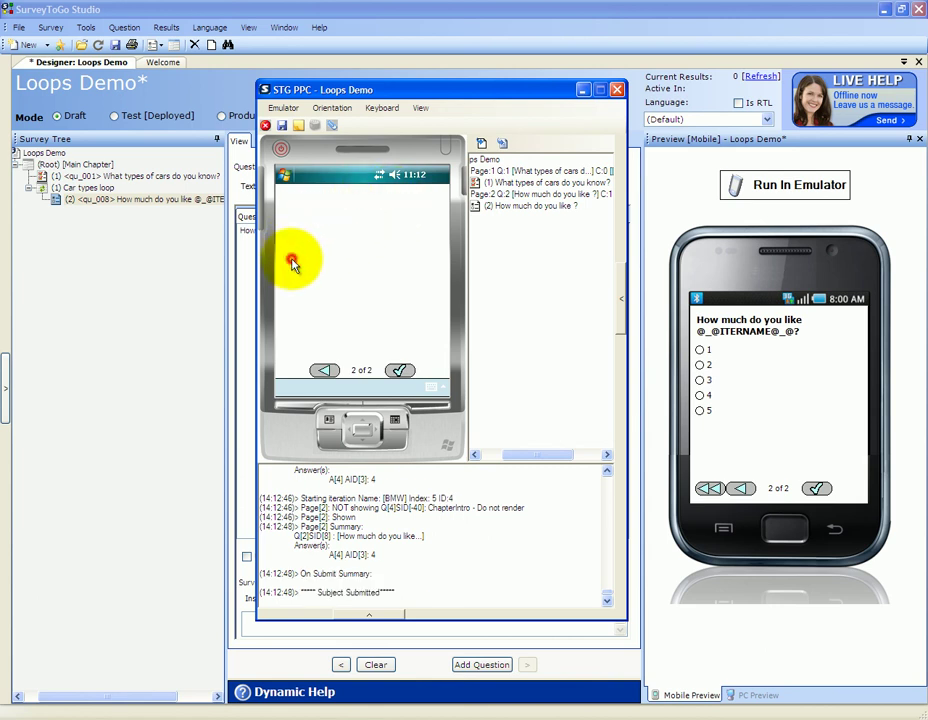
{"action": "left_click", "coordinate": [104, 189]}
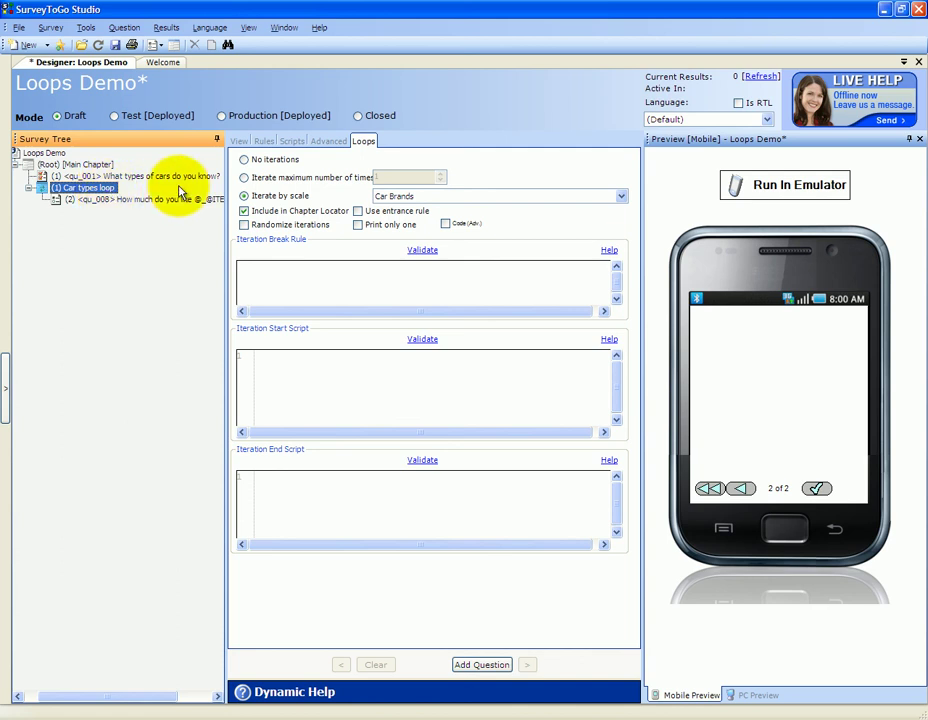
Enable the loop's entrance rule and enter Contains(1,IterationIndex) as the iteration rule.
{"action": "left_click", "coordinate": [359, 212]}
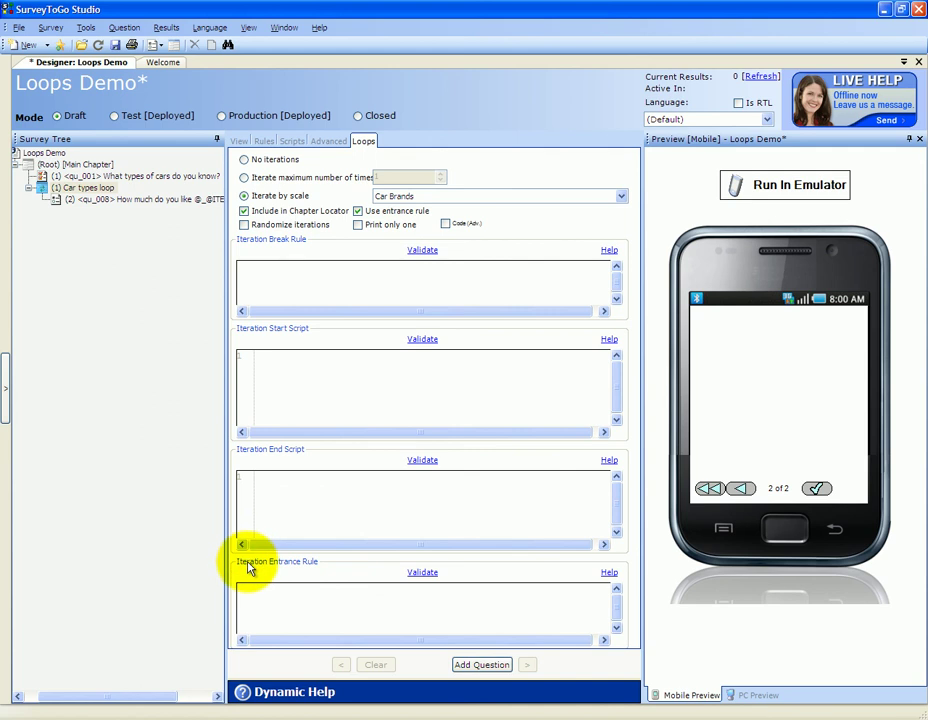
{"action": "left_click", "coordinate": [306, 590]}
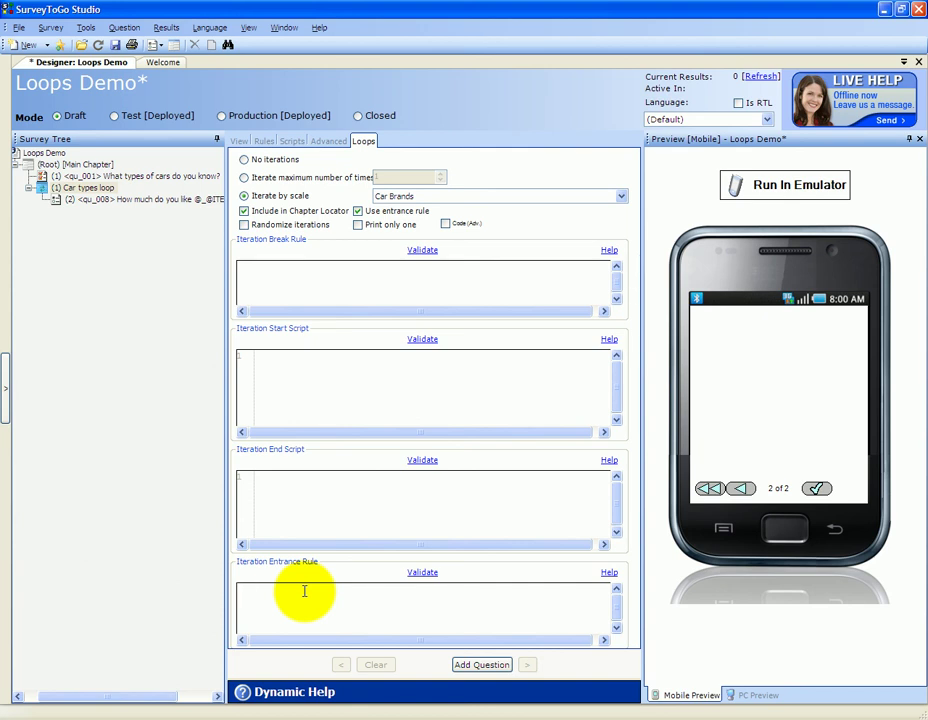
{"action": "type", "text": "Contains("}
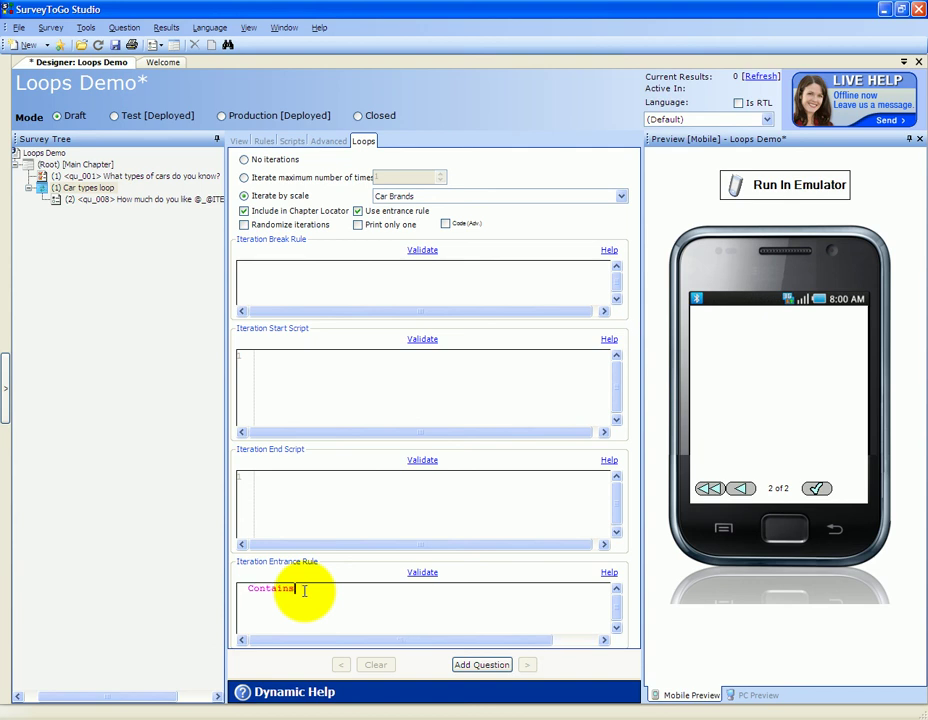
{"action": "type", "text": "1,Itera"}
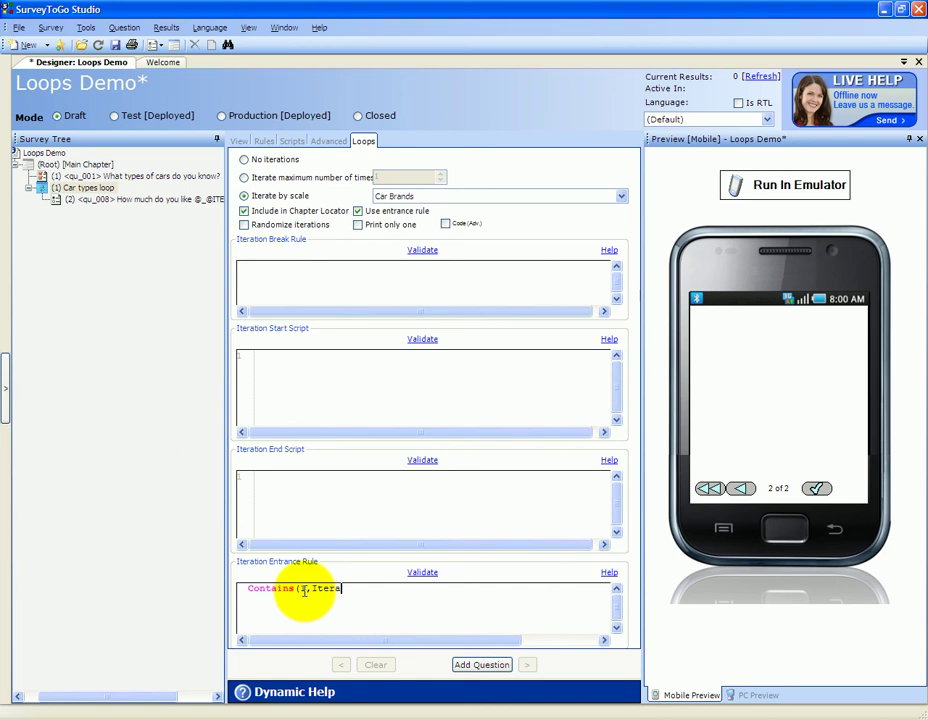
{"action": "type", "text": "tionIndex)"}
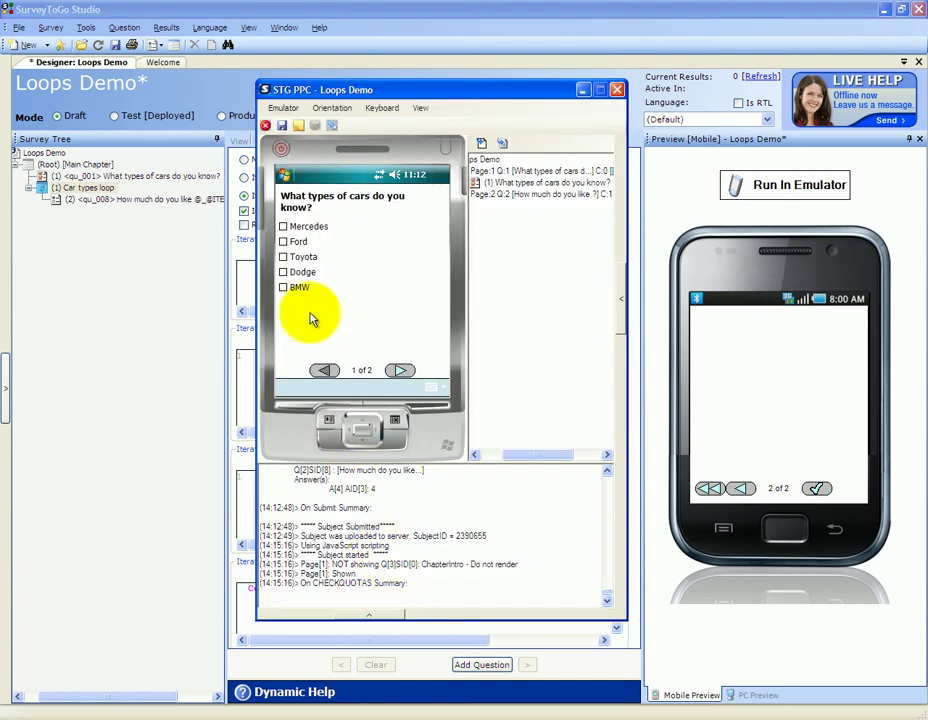
In the emulator, tick Mercedes and Toyota, rate them 3 and 4, then return to the designer.
{"action": "left_click", "coordinate": [292, 229]}
{"action": "left_click", "coordinate": [293, 257]}
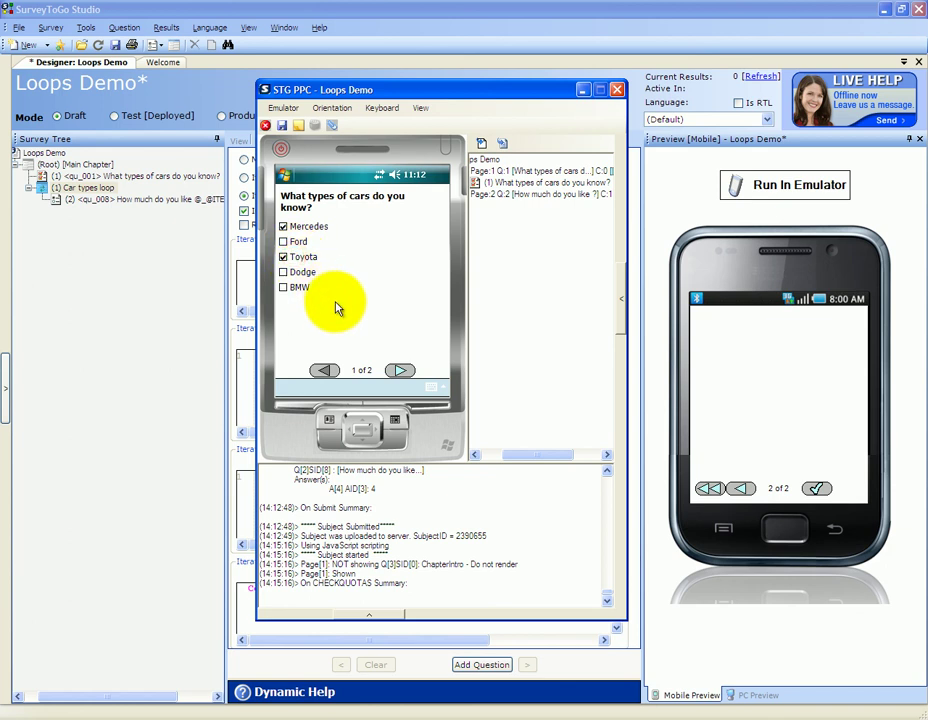
{"action": "left_click", "coordinate": [399, 370]}
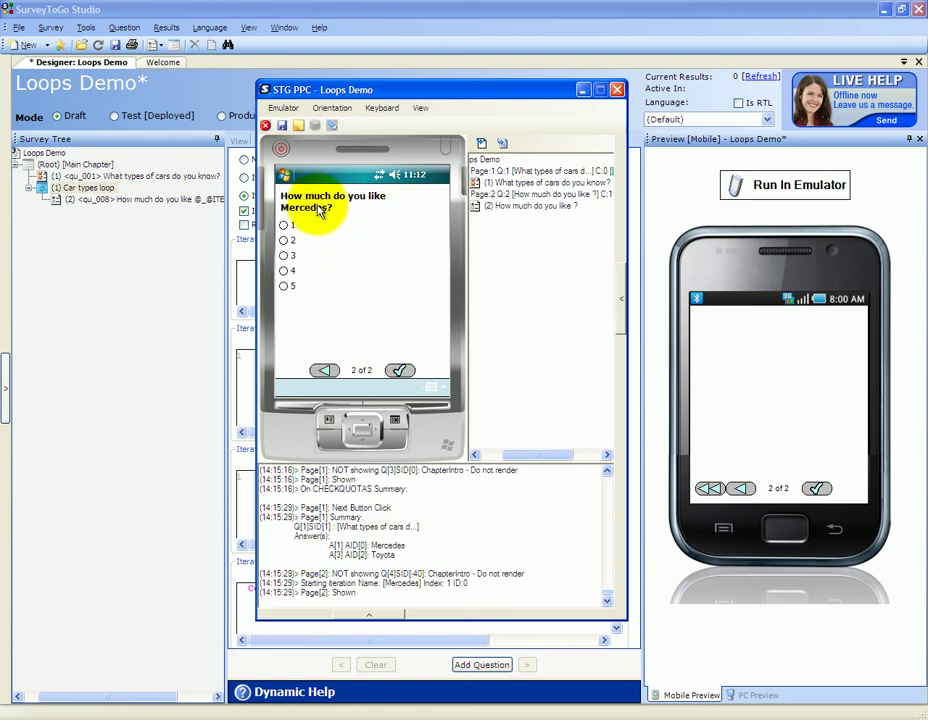
{"action": "left_click", "coordinate": [286, 255]}
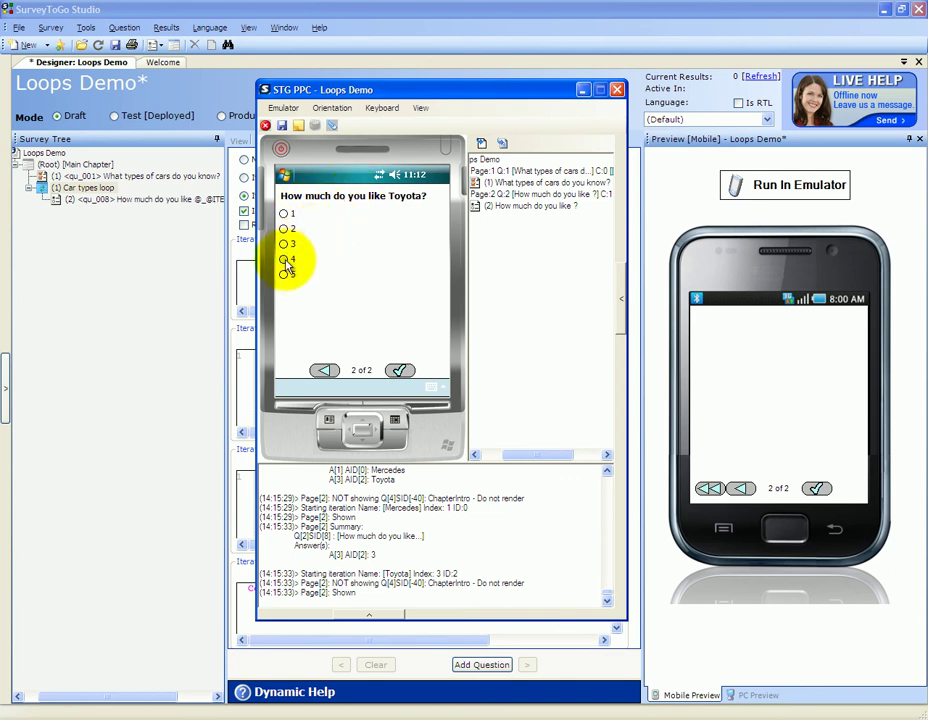
{"action": "left_click", "coordinate": [286, 259]}
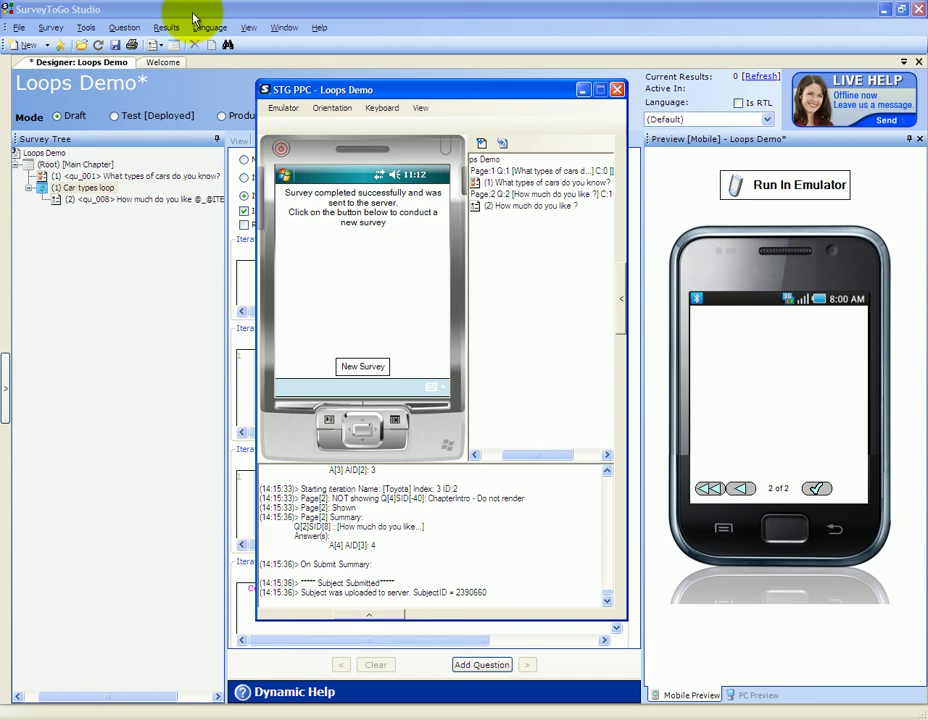
{"action": "left_click", "coordinate": [195, 18]}
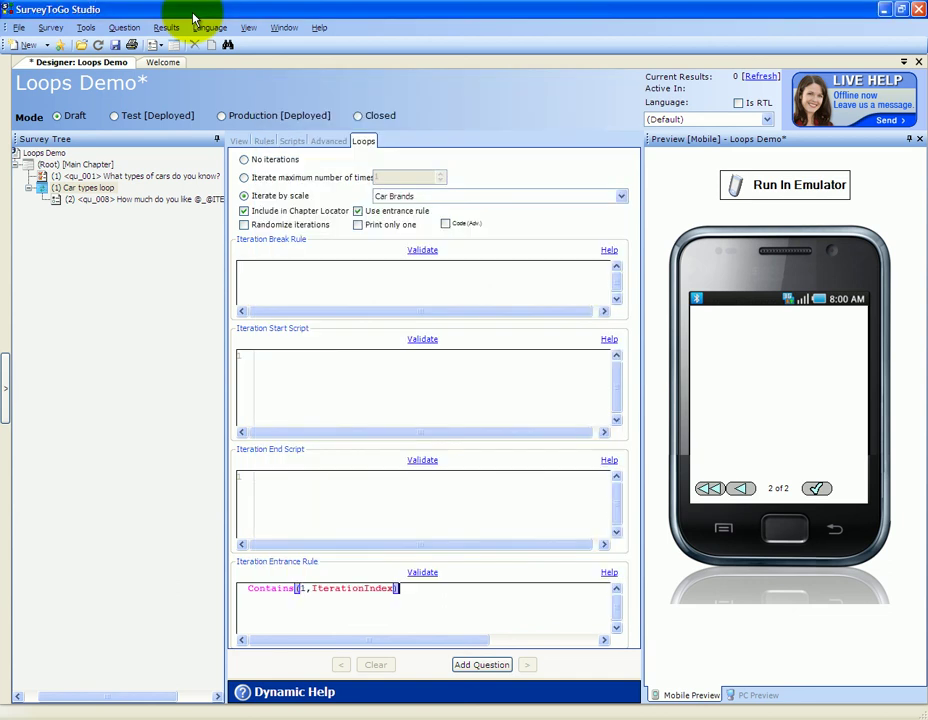
Randomize the loop iterations and start an emulator test with all five cars ticked.
{"action": "left_click", "coordinate": [245, 226]}
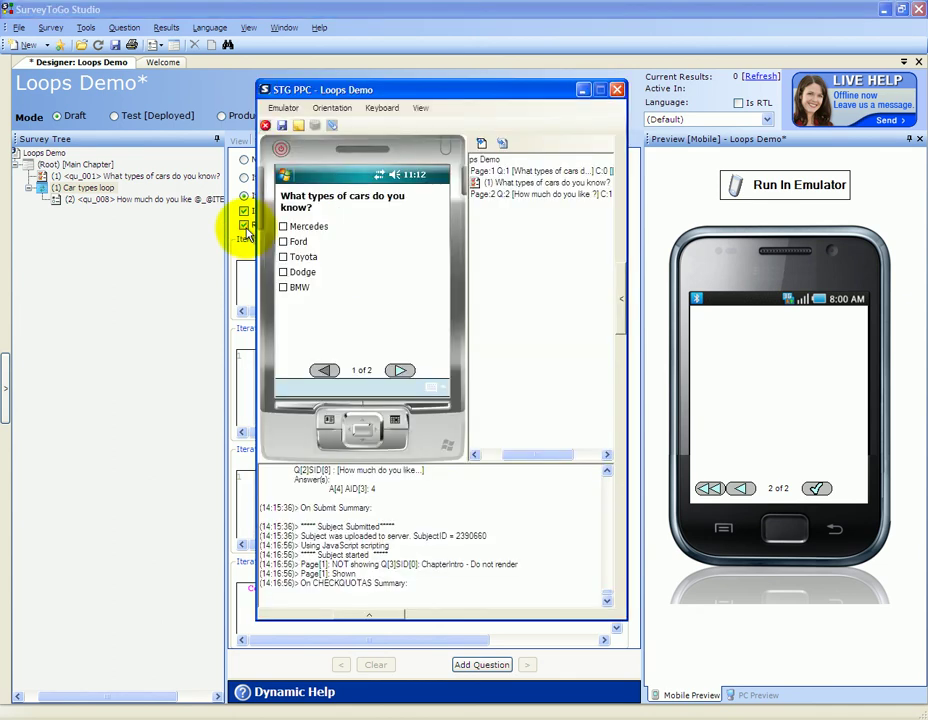
{"action": "left_click", "coordinate": [283, 227]}
{"action": "left_click", "coordinate": [283, 242]}
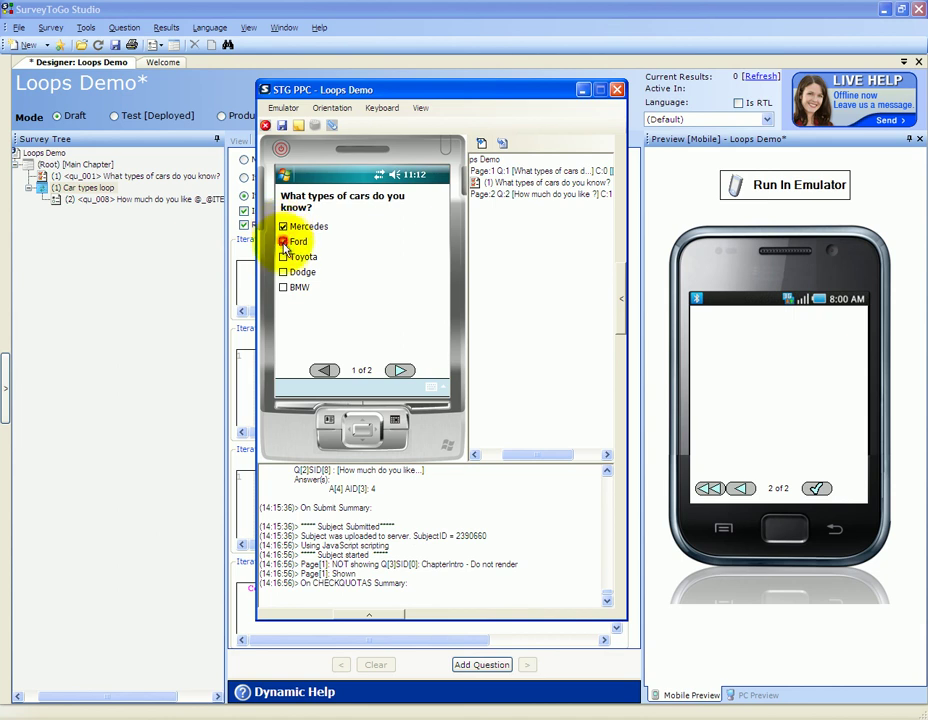
{"action": "left_click", "coordinate": [283, 257]}
{"action": "left_click", "coordinate": [283, 272]}
{"action": "left_click", "coordinate": [283, 287]}
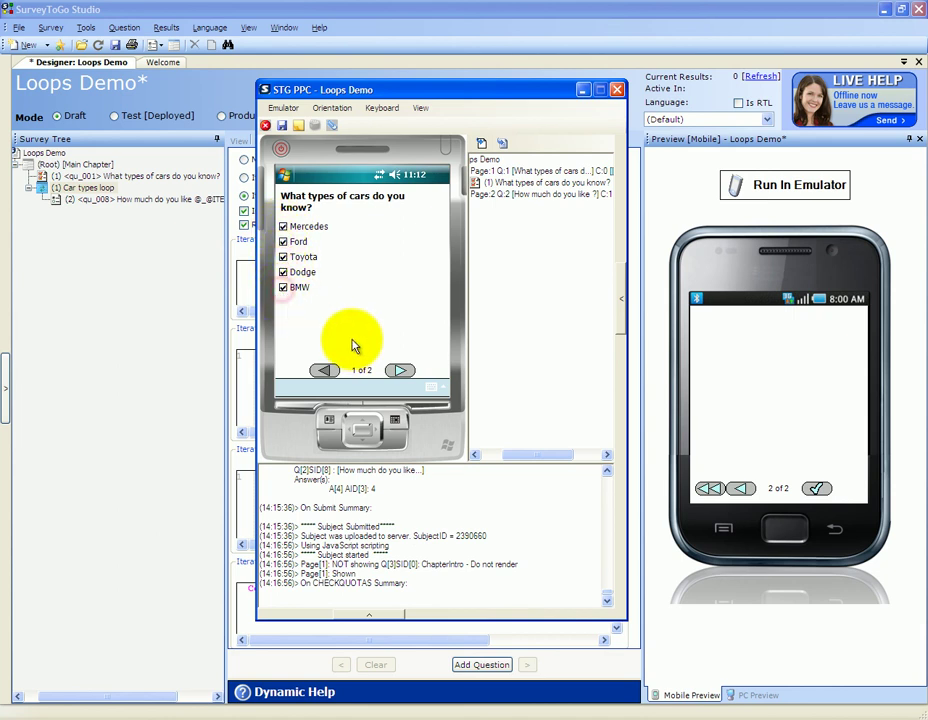
{"action": "left_click", "coordinate": [395, 370]}
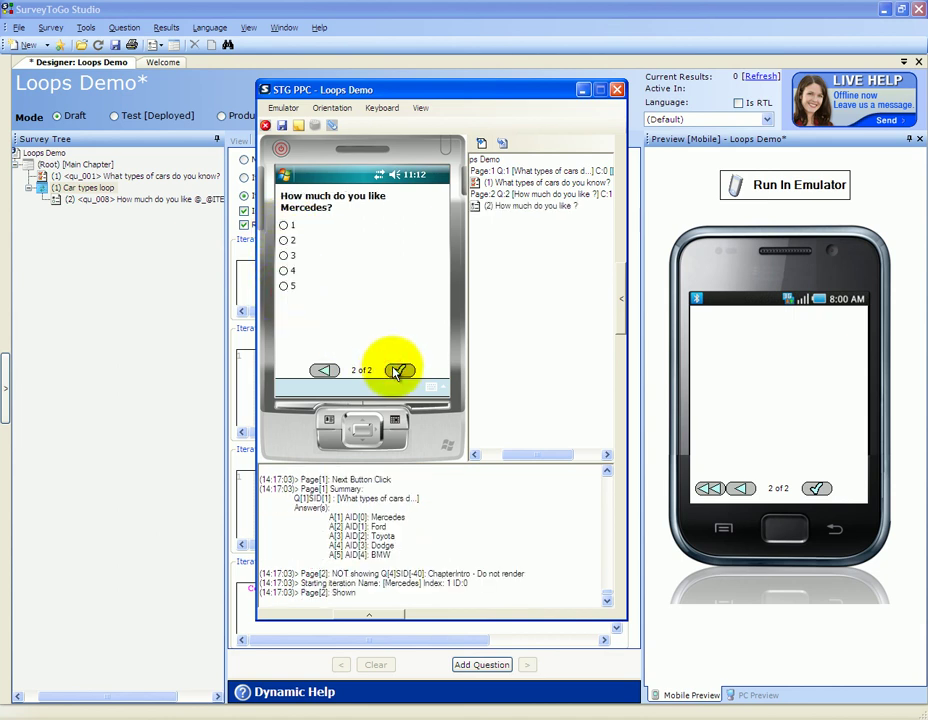
Rate the shuffled cars (Mercedes 2, Toyota 3, BMW, Ford 2, Dodge 3), then advance the slideshow.
{"action": "left_click", "coordinate": [286, 245]}
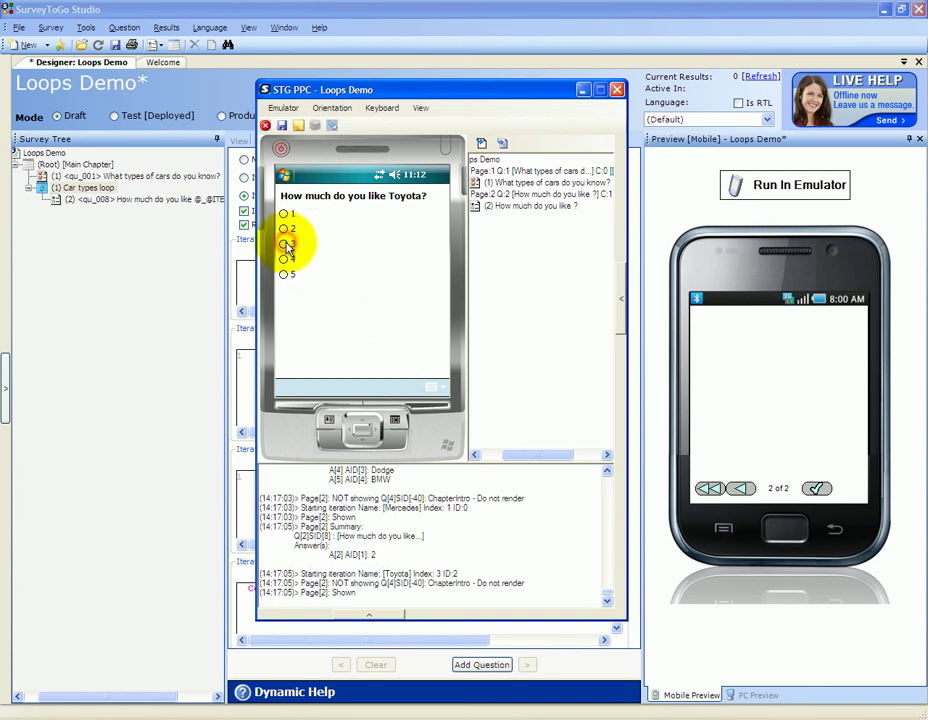
{"action": "left_click", "coordinate": [287, 247]}
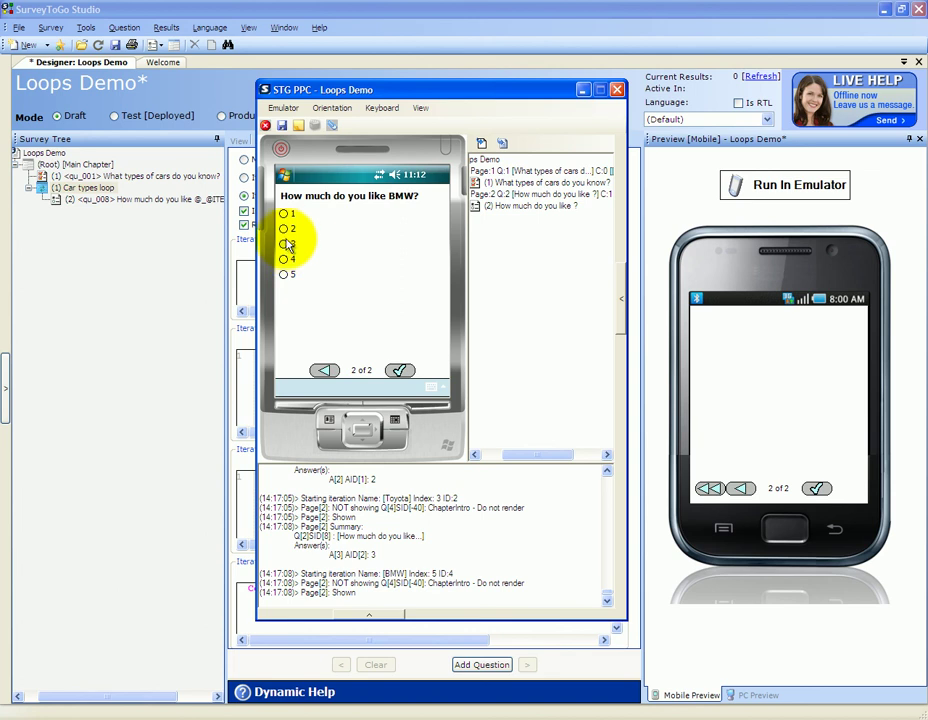
{"action": "left_click", "coordinate": [287, 231]}
{"action": "left_click", "coordinate": [287, 231]}
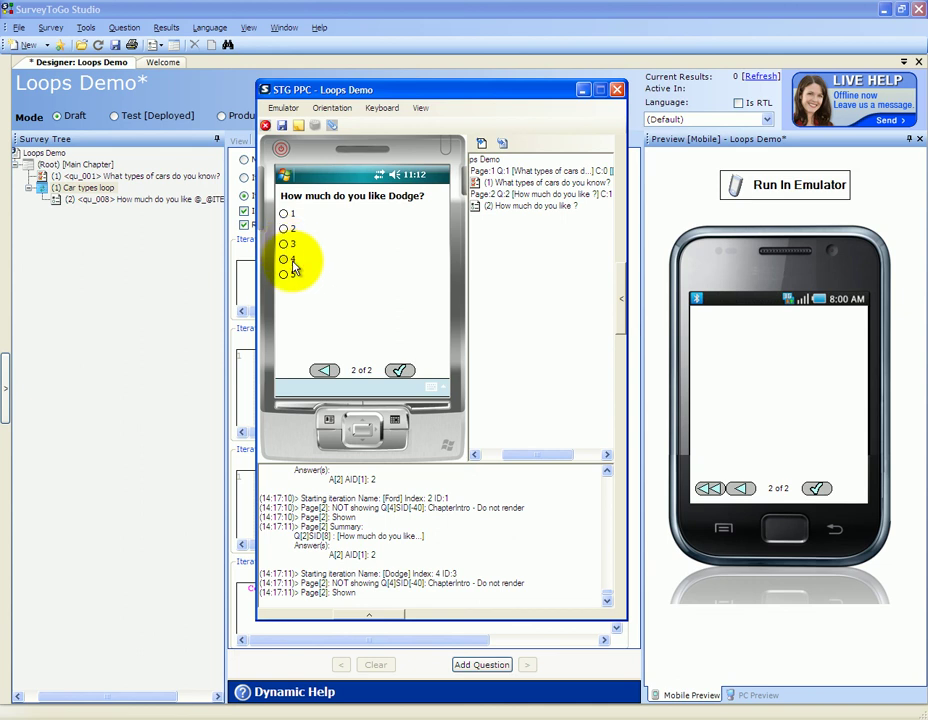
{"action": "left_click", "coordinate": [285, 244]}
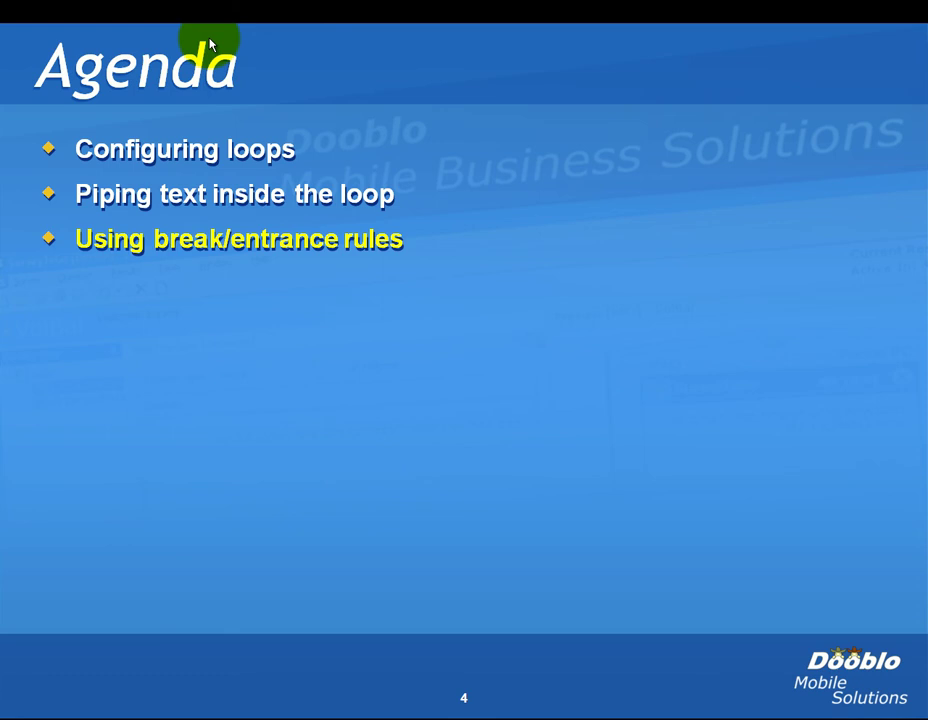
{"action": "left_click", "coordinate": [210, 44]}
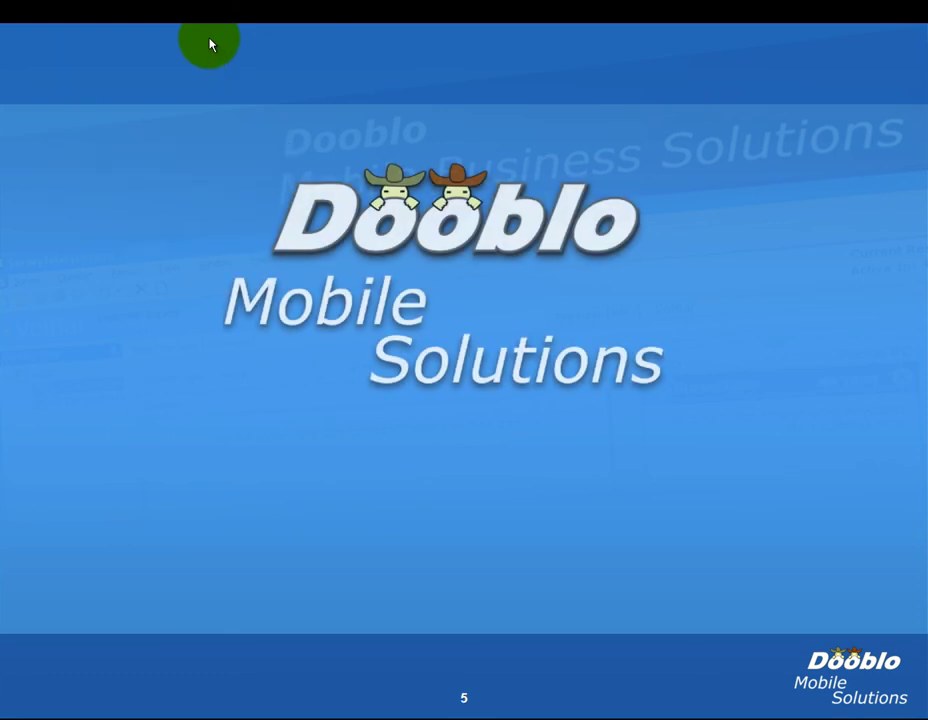